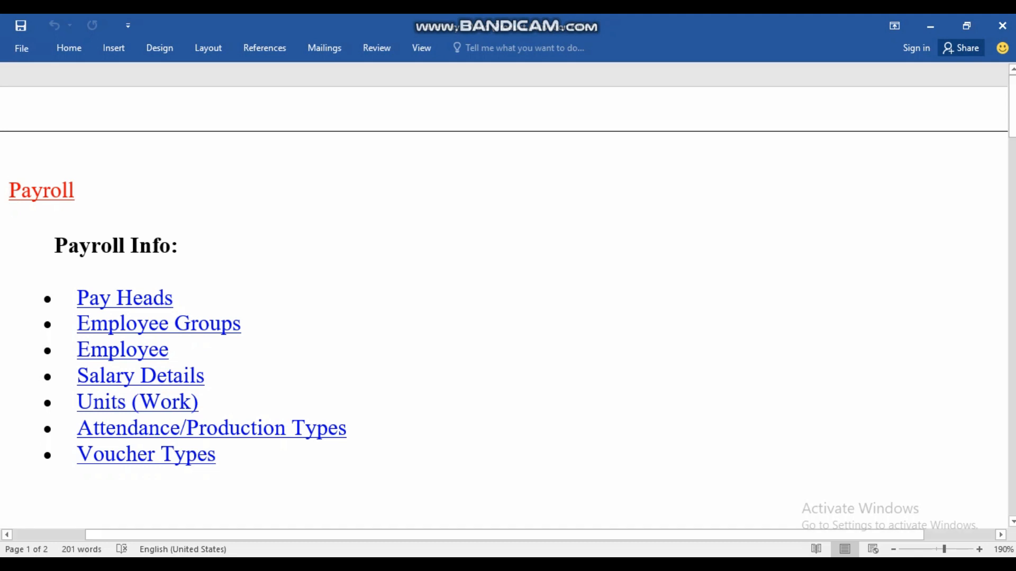
# - Read through the Word notes down to the Accounts With Inventory section on the second page
pyautogui.scroll(-10, 508, 296)
pyautogui.scroll(-12, 509, 296)
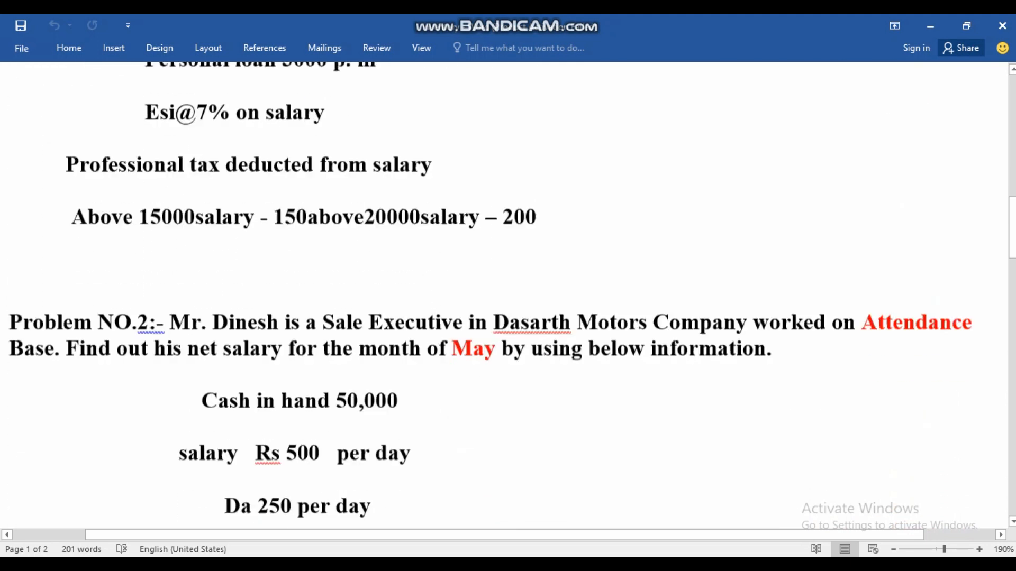
pyautogui.scroll(-5, 508, 296)
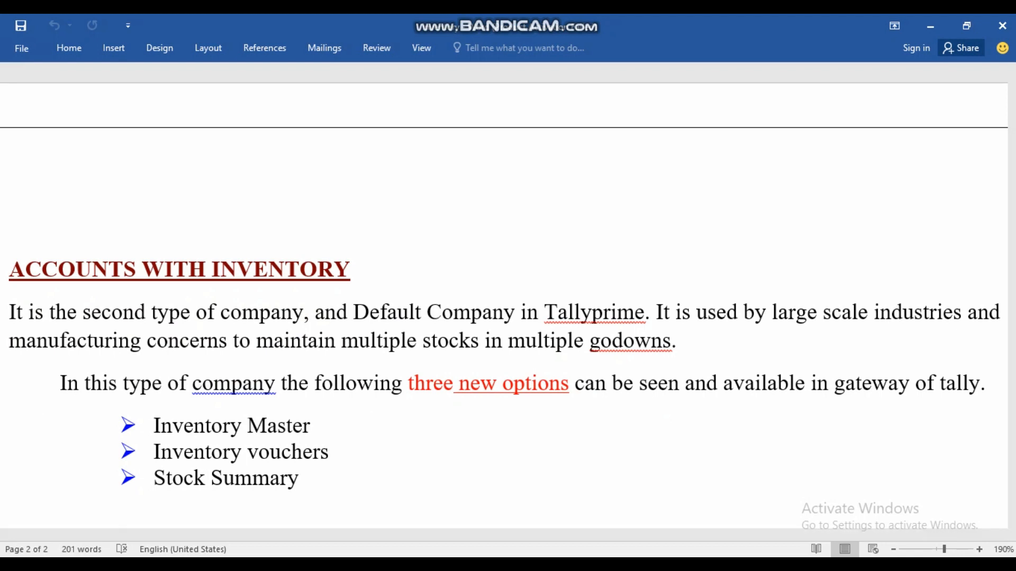
# - Switch to TallyPrime and enter Inventory Company as the new company's name and mailing name
pyautogui.click(675, 566)
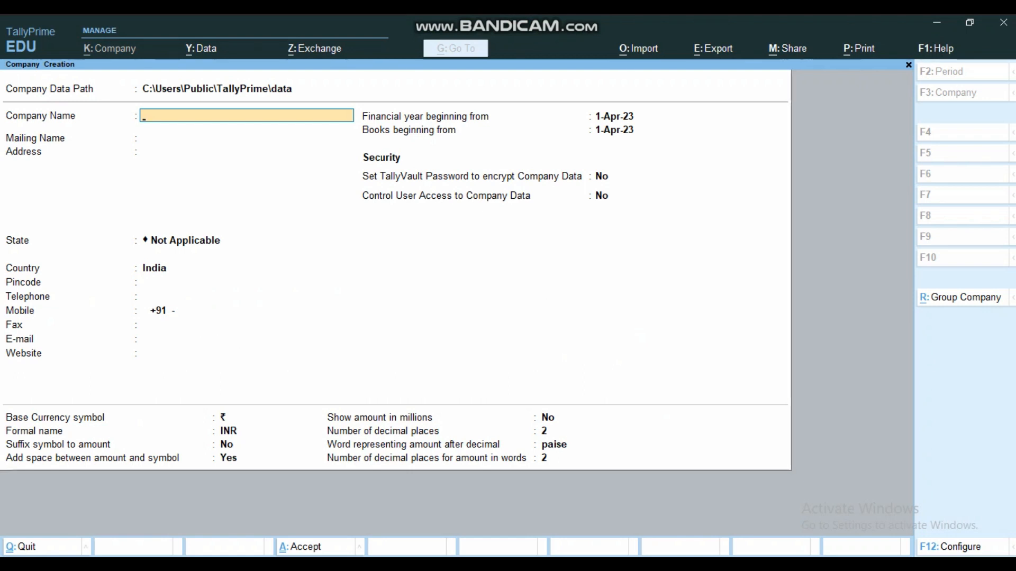
pyautogui.write('Inve')
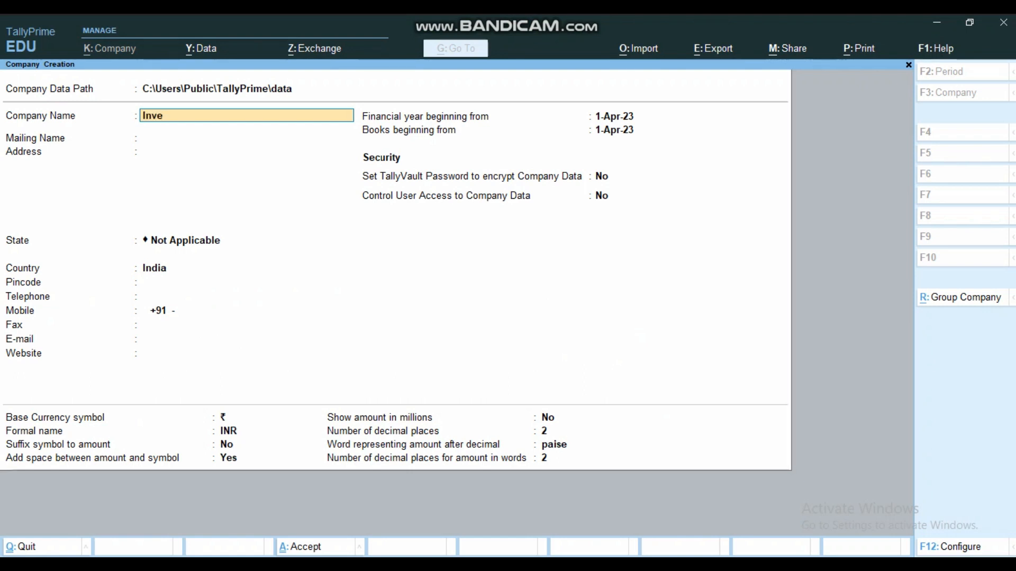
pyautogui.write('ntory Company')
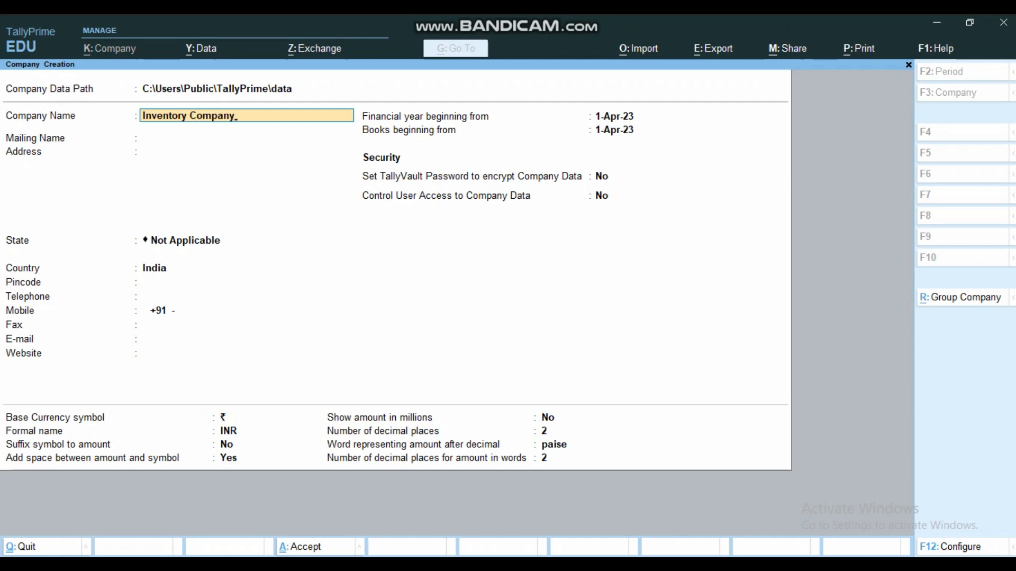
pyautogui.press('Return')
# - Leave the address blank, set the state to Andhra Pradesh and save the new company
pyautogui.press('Return')
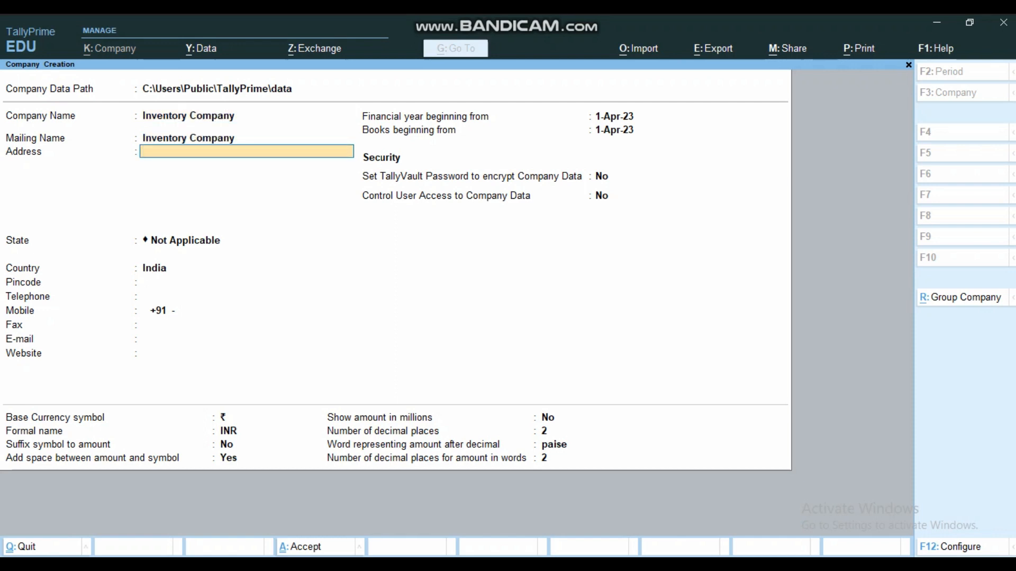
pyautogui.press('Return')
pyautogui.press('Return')
pyautogui.press('Down')
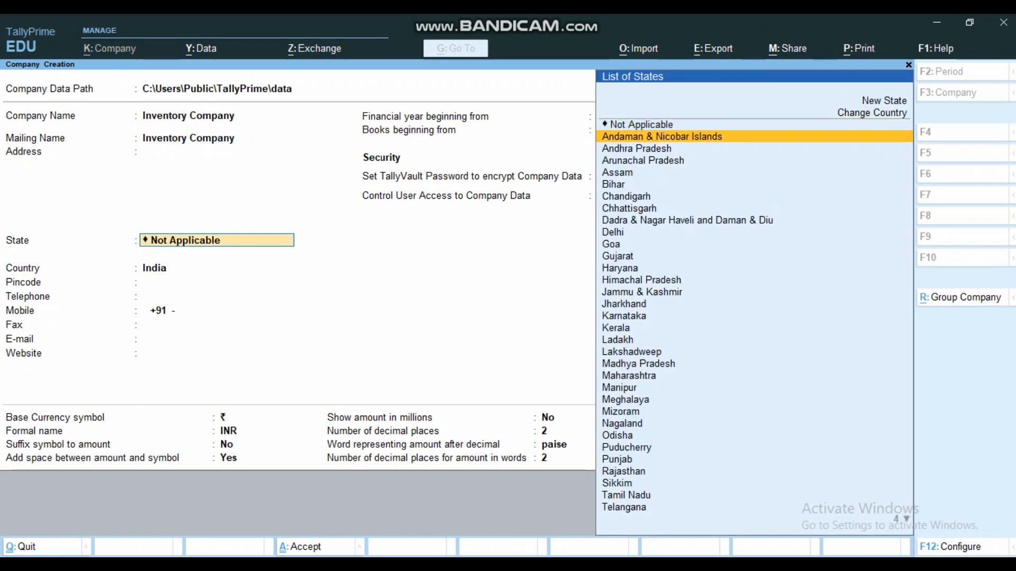
pyautogui.press('Return')
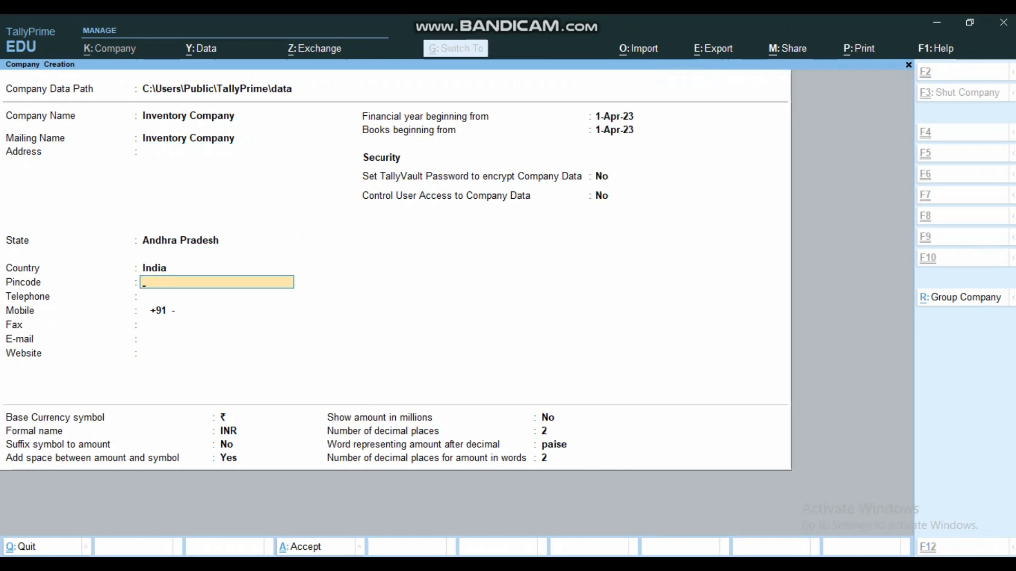
pyautogui.hotkey('ctrl', 'a')
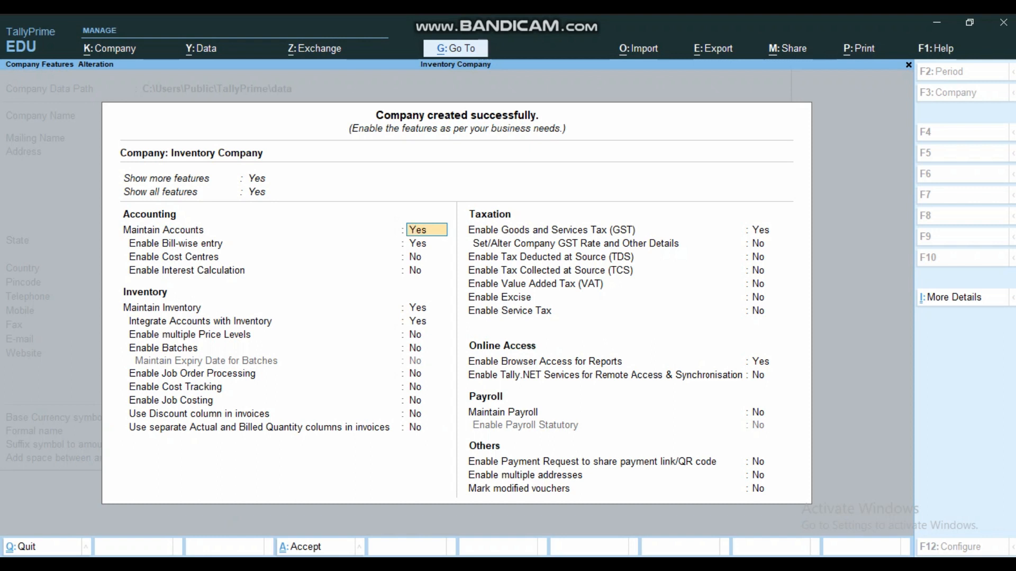
# - Set Maintain Inventory and Enable Goods and Services Tax (GST) to No, then accept the company features
pyautogui.press('Return')
pyautogui.press('Return')
pyautogui.press('Return')
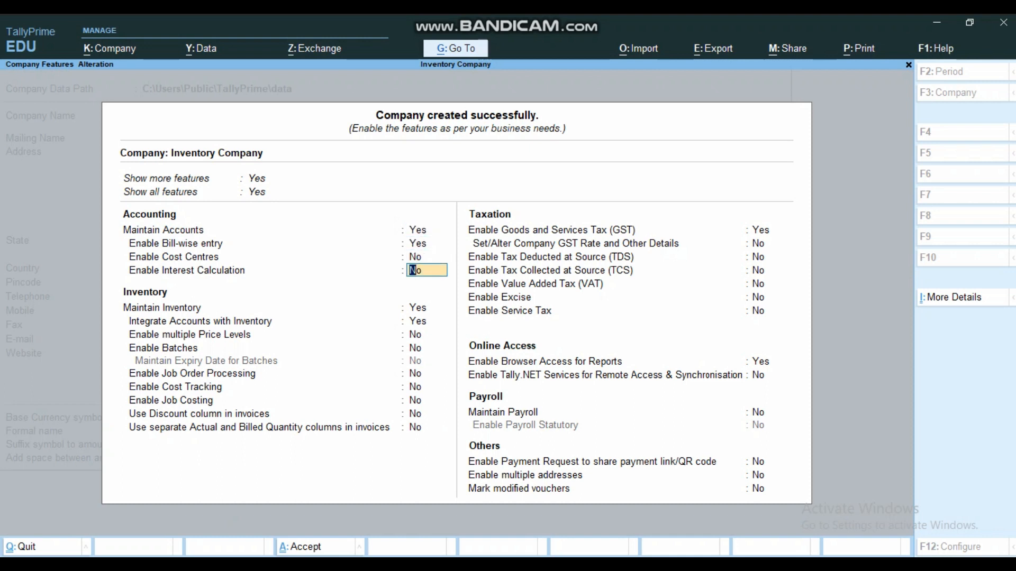
pyautogui.press('Return')
pyautogui.press('n')
pyautogui.press('n')
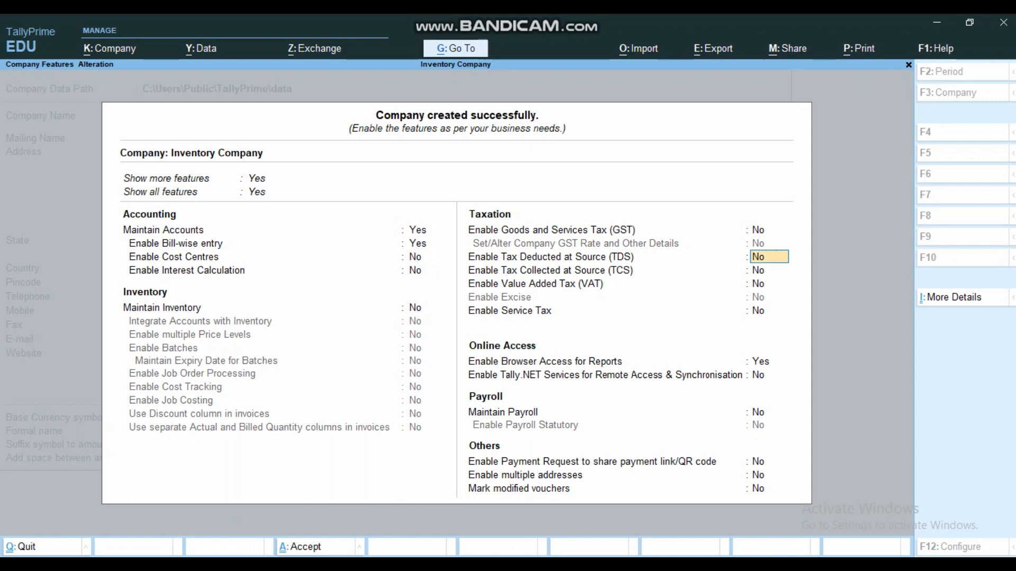
pyautogui.hotkey('ctrl', 'a')
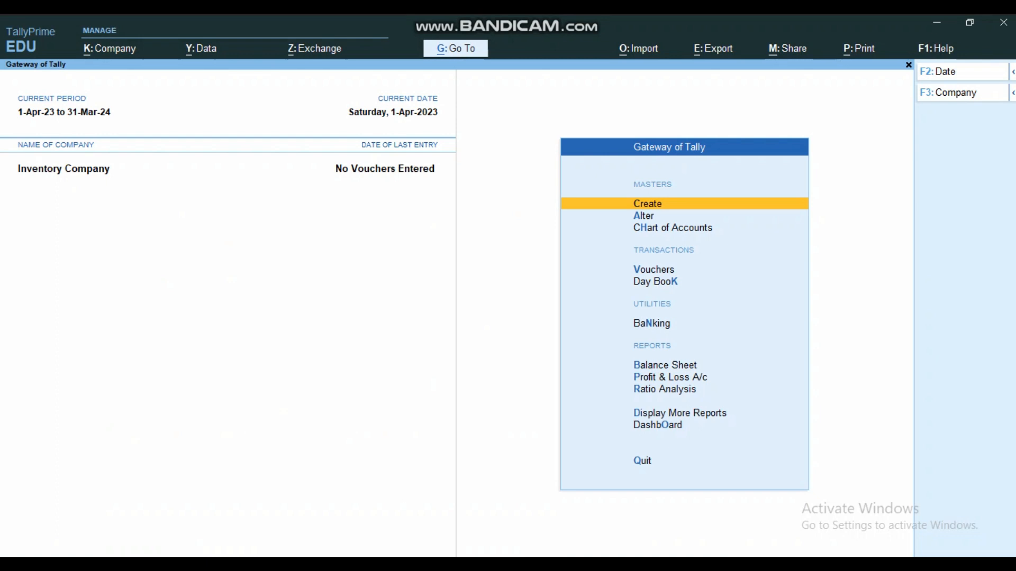
# - Examine the master types offered for creation and the inventory settings in the company features
pyautogui.press('Return')
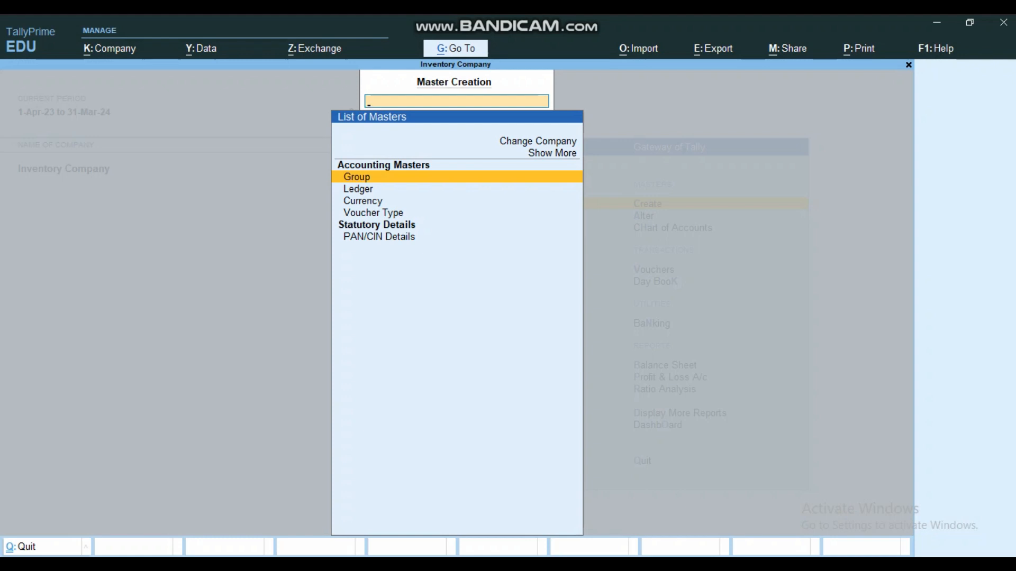
pyautogui.press('Escape')
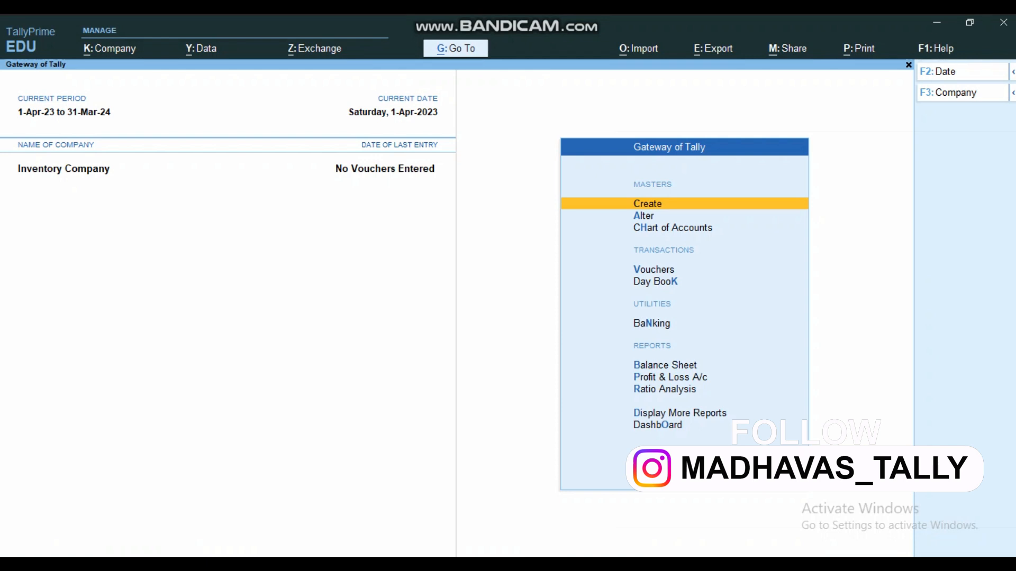
pyautogui.press('F11')
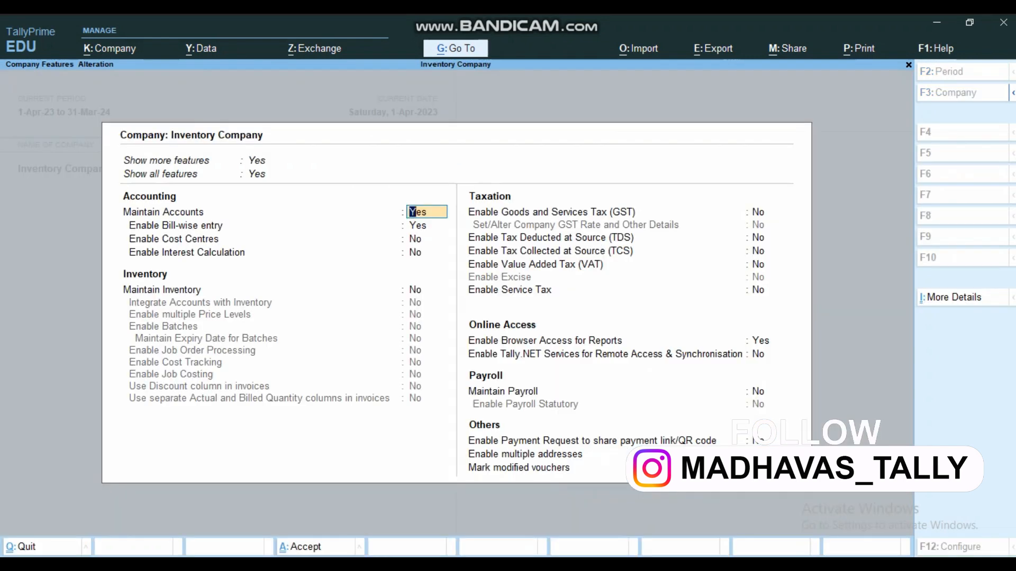
pyautogui.press('Return')
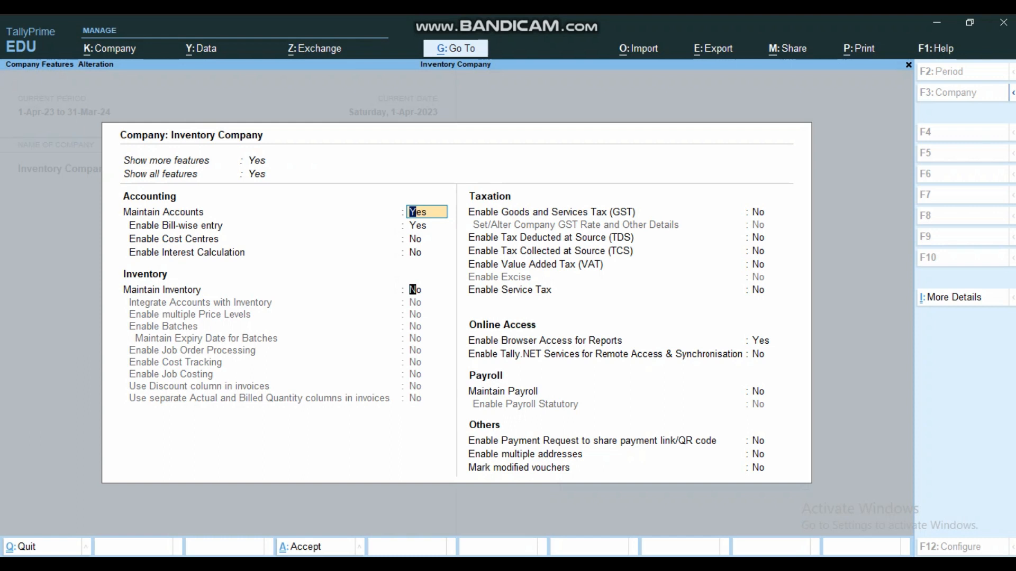
pyautogui.click(426, 212)
pyautogui.press('Escape')
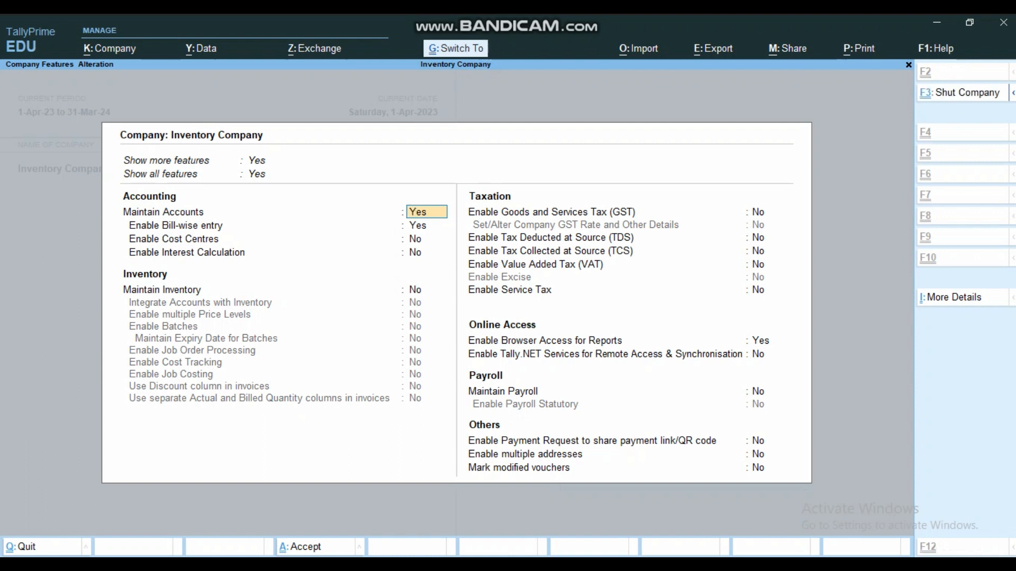
pyautogui.press('Return')
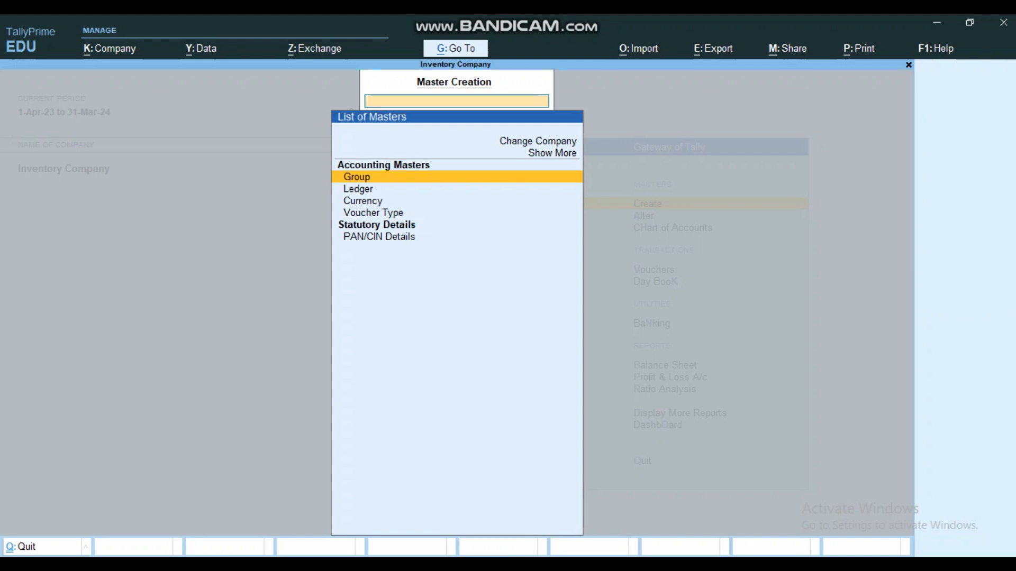
pyautogui.press('Escape')
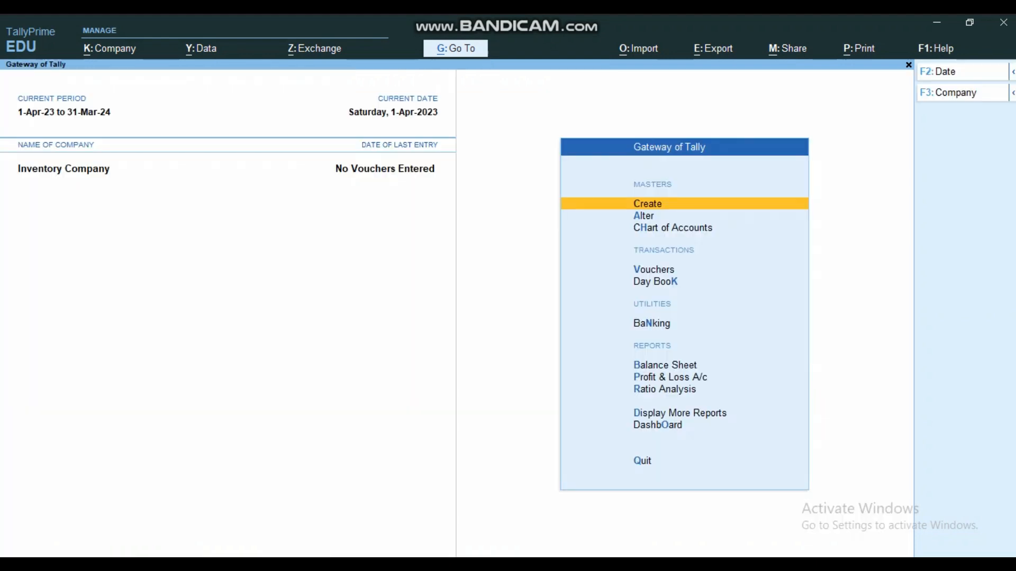
# - Reopen the company features and set Maintain Inventory to Yes, keeping the accounting options as they are
pyautogui.press('F11')
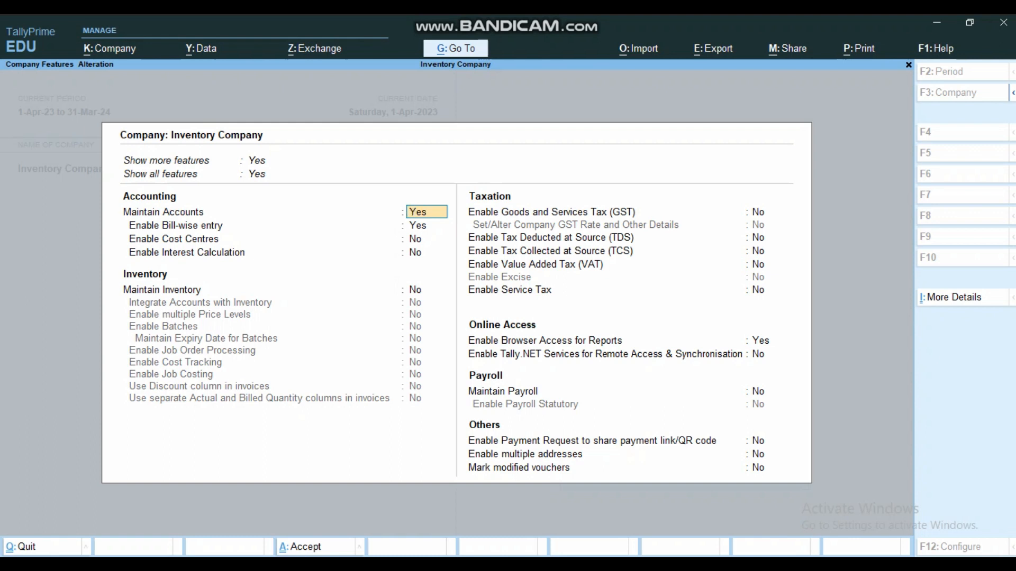
pyautogui.press('Return')
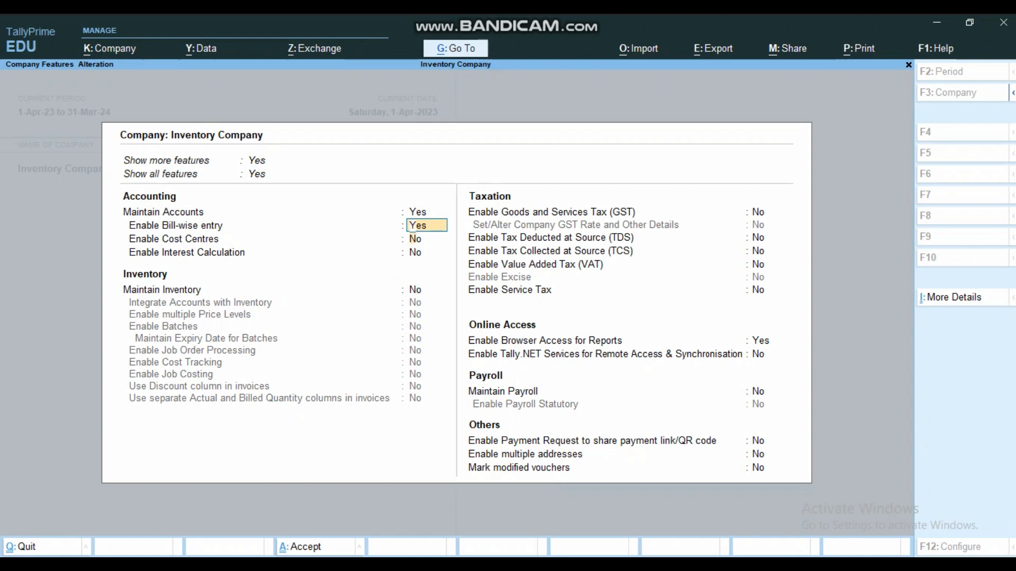
pyautogui.press('Return')
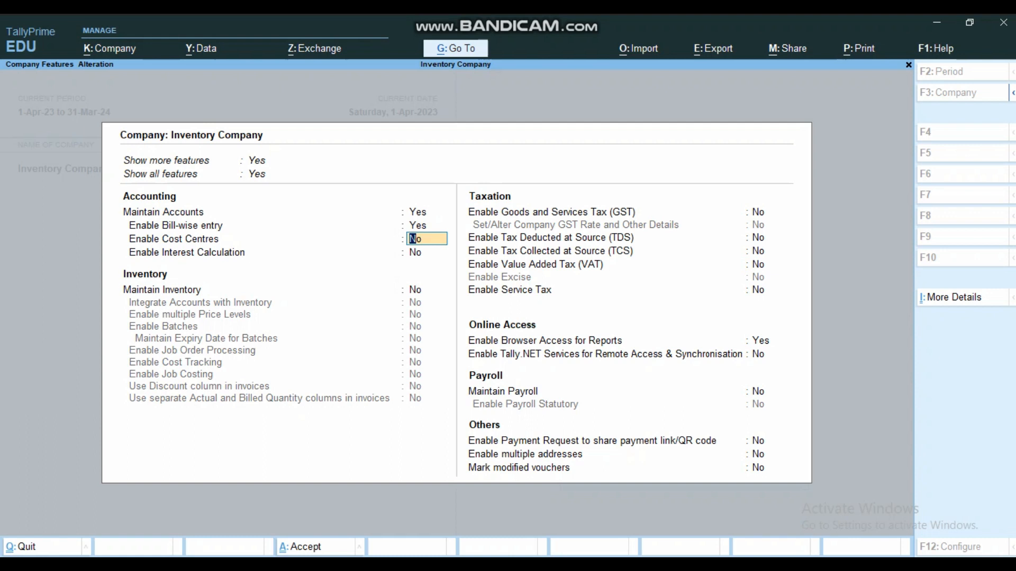
pyautogui.press('Return')
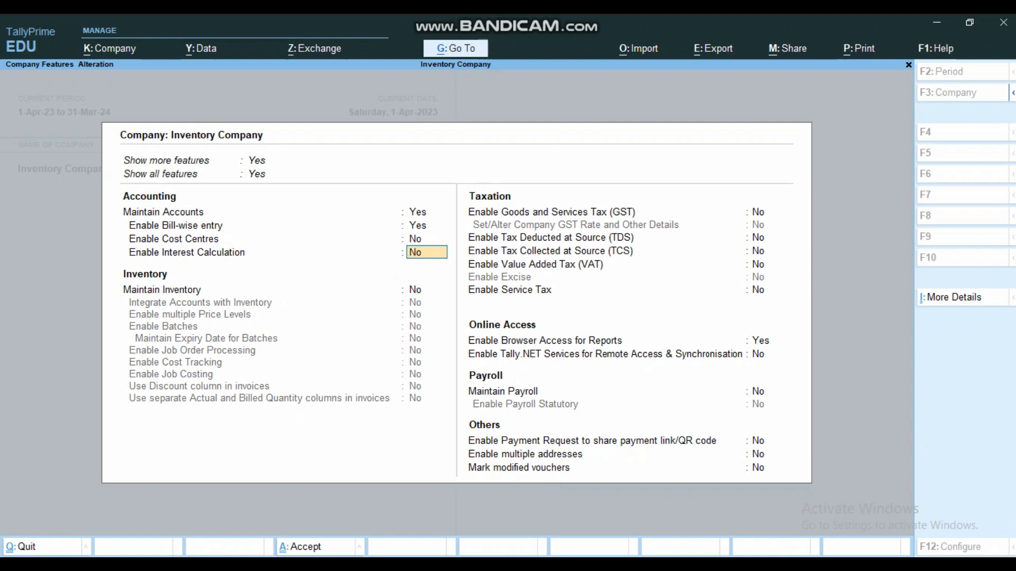
pyautogui.press('Return')
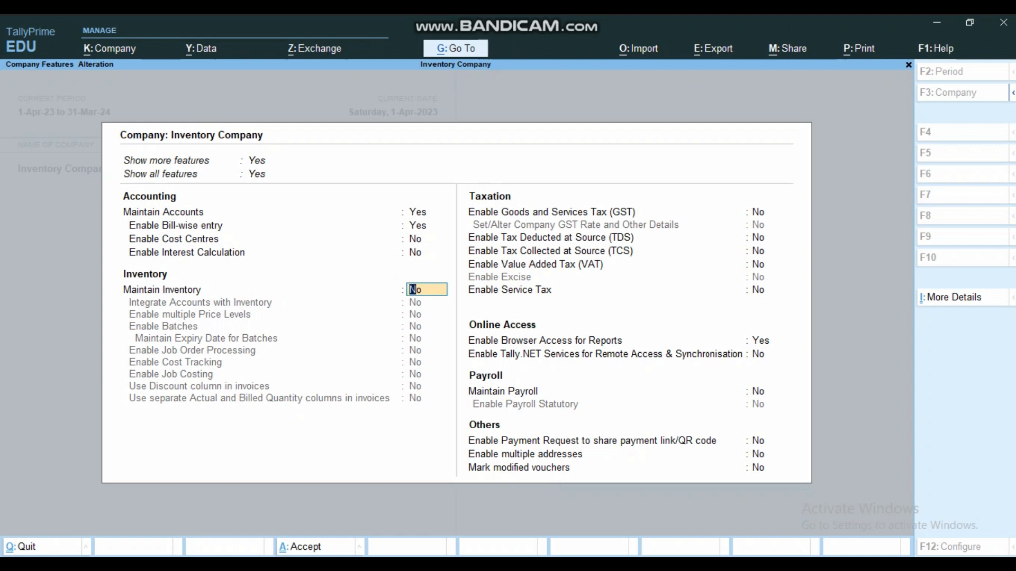
pyautogui.write('yes')
pyautogui.press('Return')
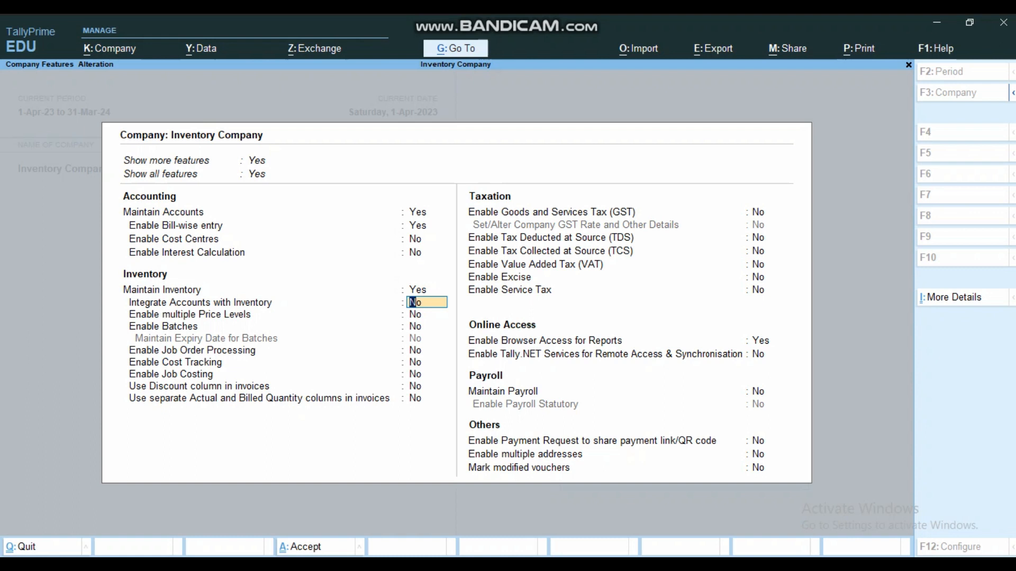
# - Set Integrate Accounts with Inventory to Yes in the company features
pyautogui.press('Up')
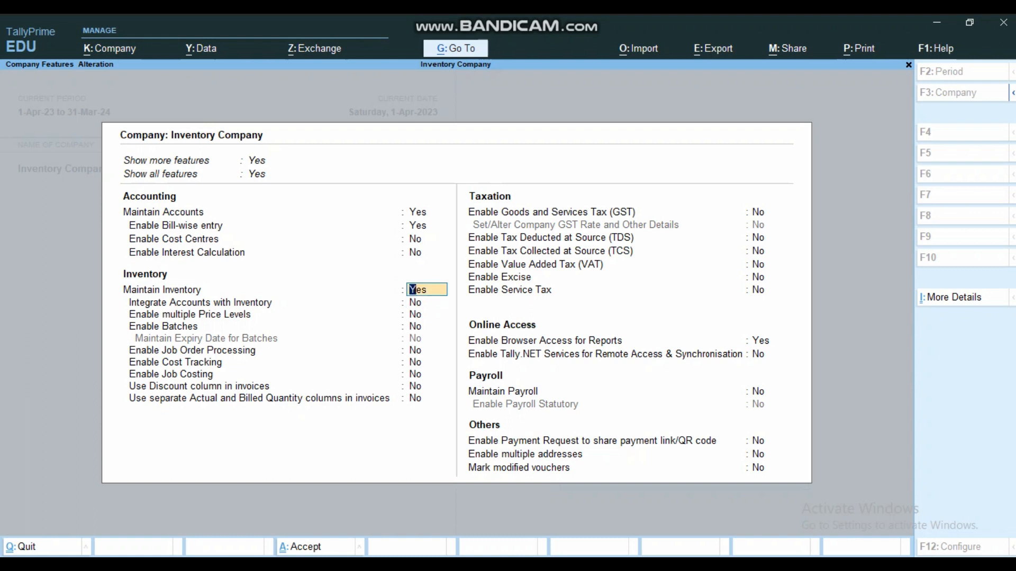
pyautogui.press('Up')
pyautogui.press('Up')
pyautogui.press('Up')
pyautogui.press('Up')
pyautogui.press('Down')
pyautogui.press('Down')
pyautogui.press('Down')
pyautogui.press('Down')
pyautogui.press('Return')
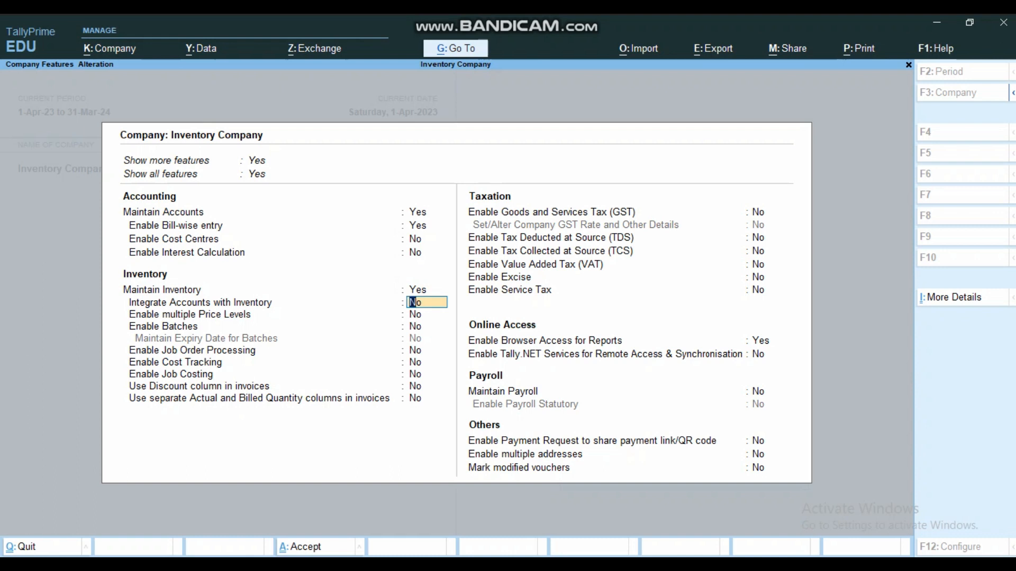
pyautogui.write('yes')
pyautogui.press('Return')
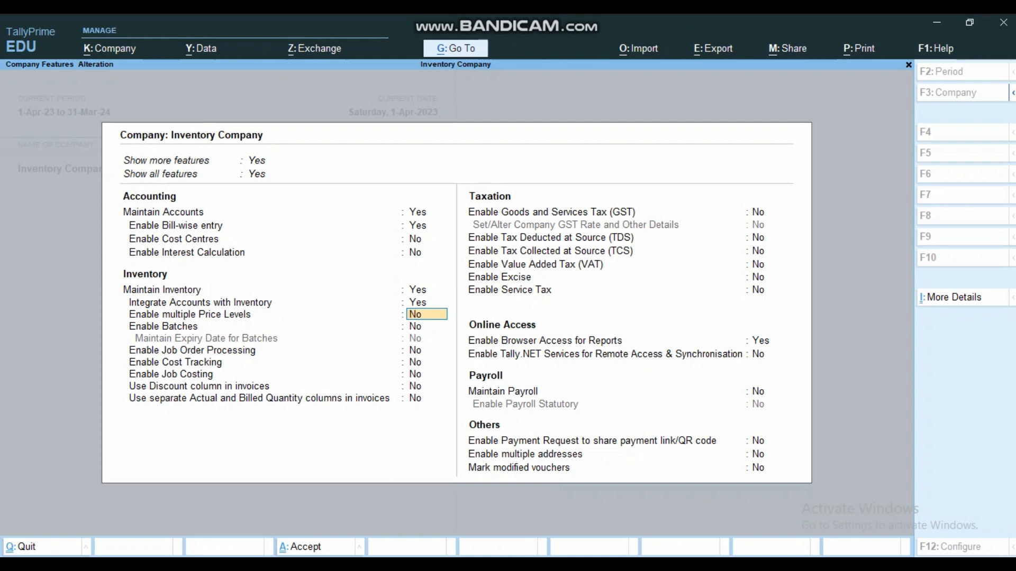
# - Keep multiple price levels off and set both Enable Batches and Maintain Expiry Date for Batches to Yes
pyautogui.press('Return')
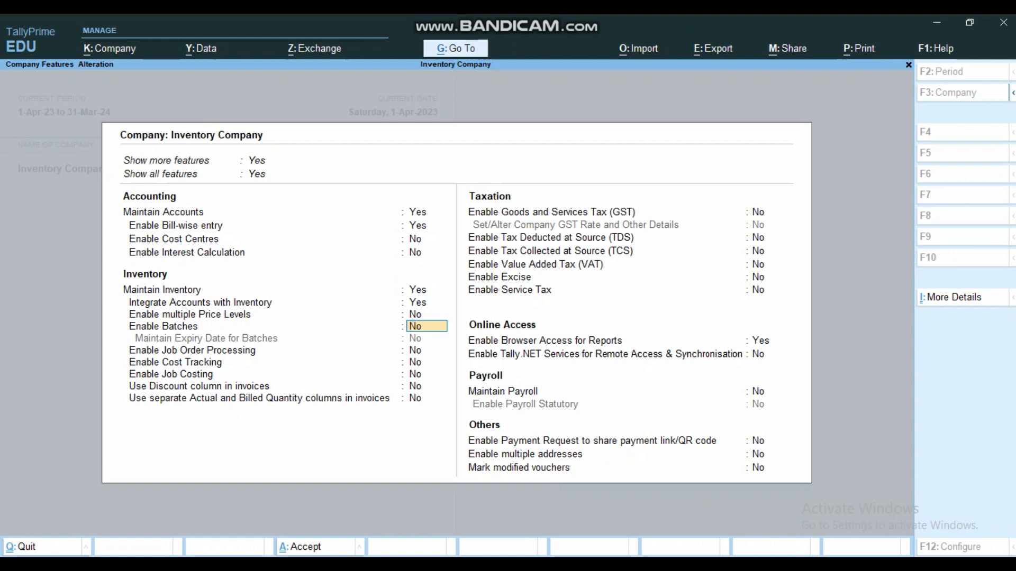
pyautogui.write('yes')
pyautogui.press('Return')
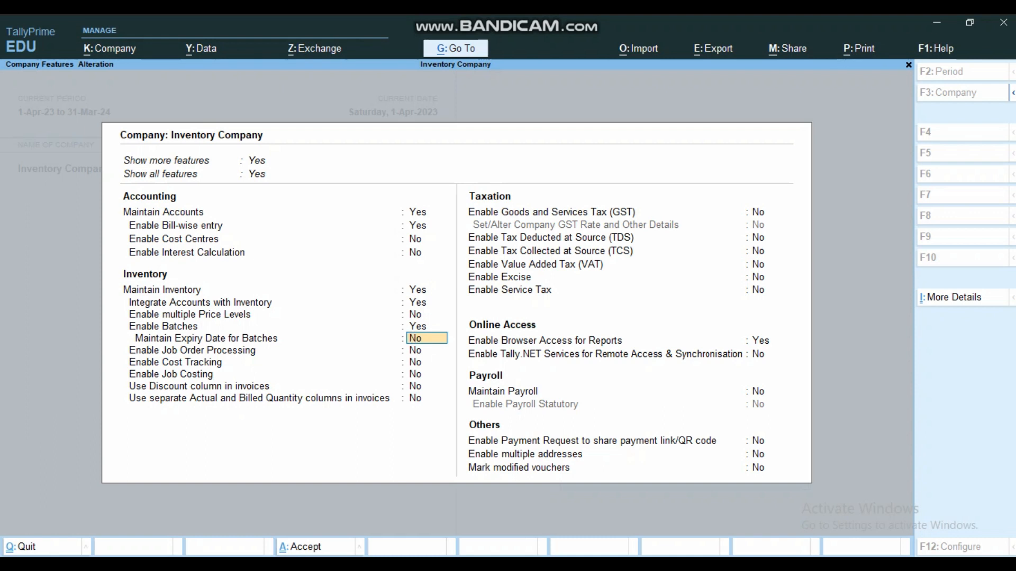
pyautogui.press('Up')
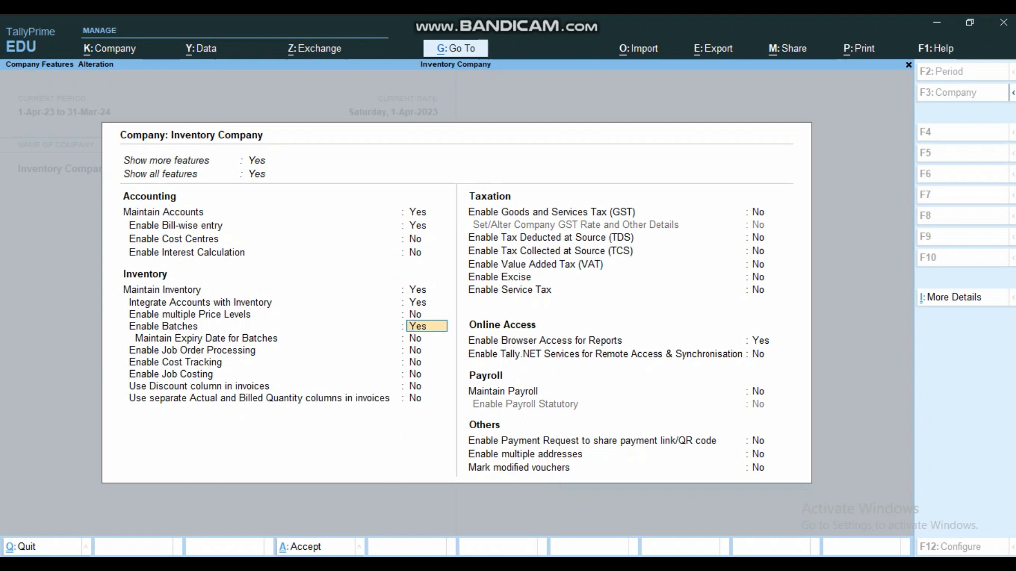
pyautogui.press('Return')
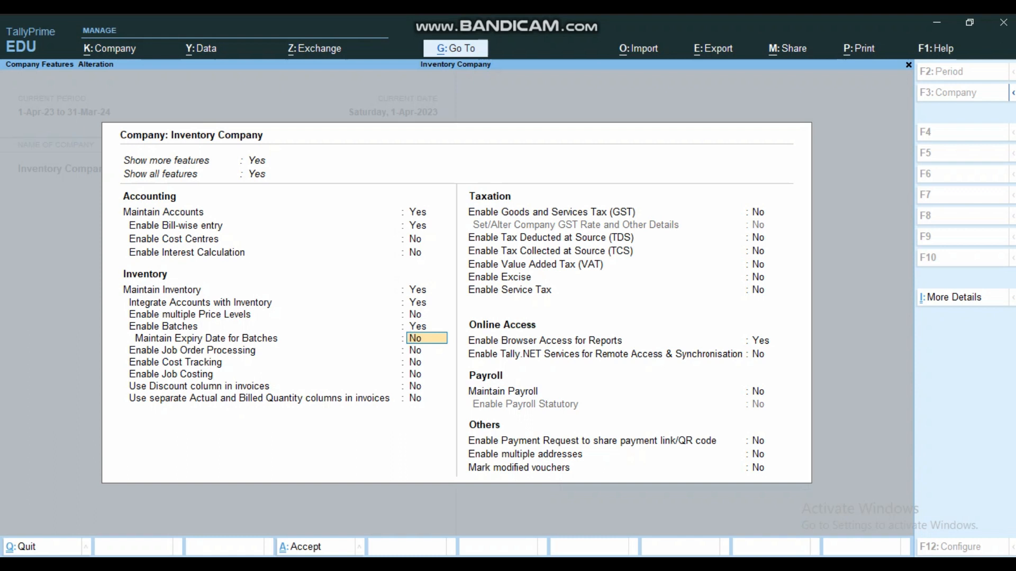
pyautogui.write('yes')
pyautogui.press('Return')
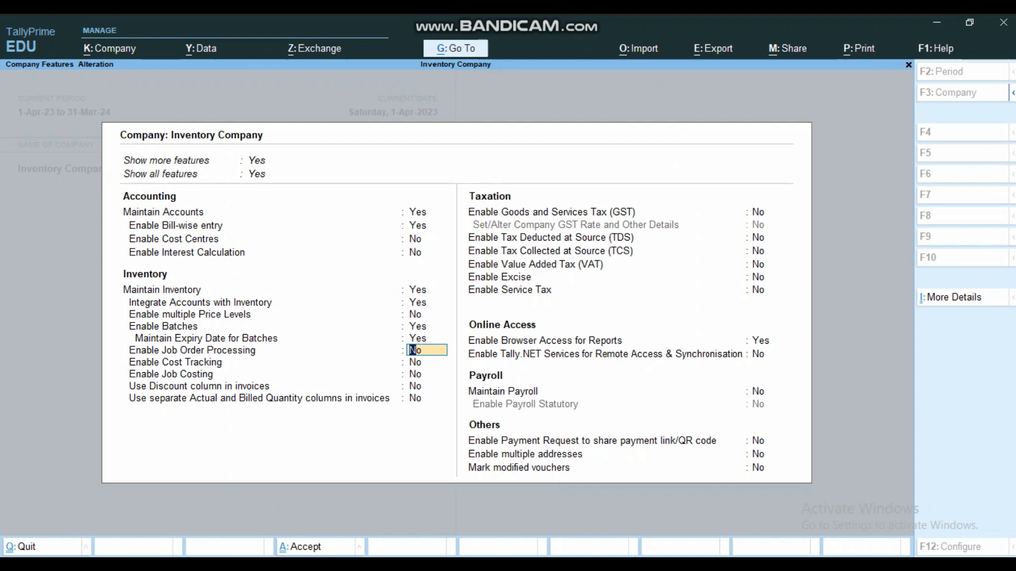
pyautogui.press('Return')
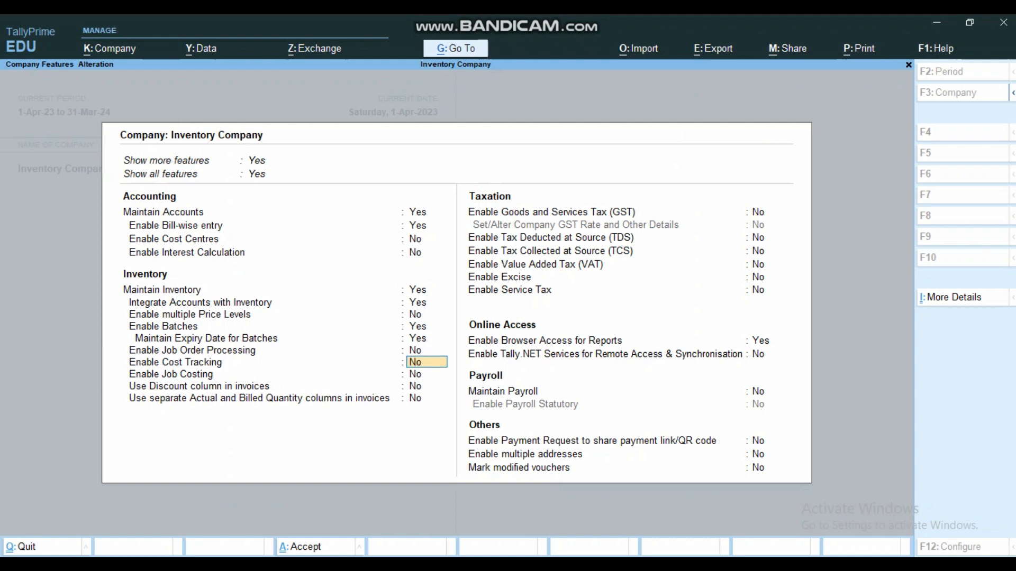
pyautogui.press('Up')
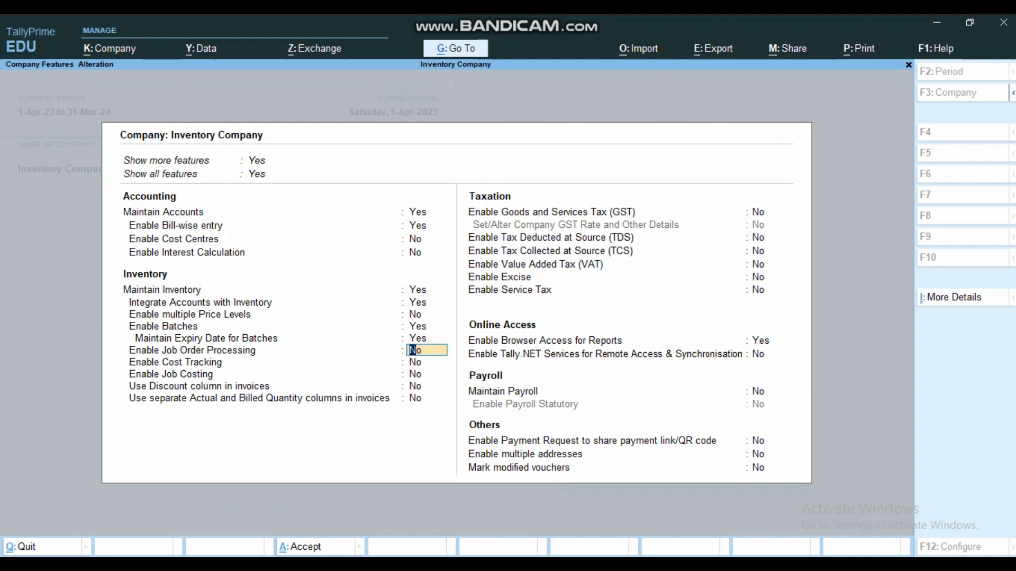
# - Keep job order processing, cost tracking and job costing off, and enable the discount and separate actual and billed quantity columns in invoices
pyautogui.press('Down')
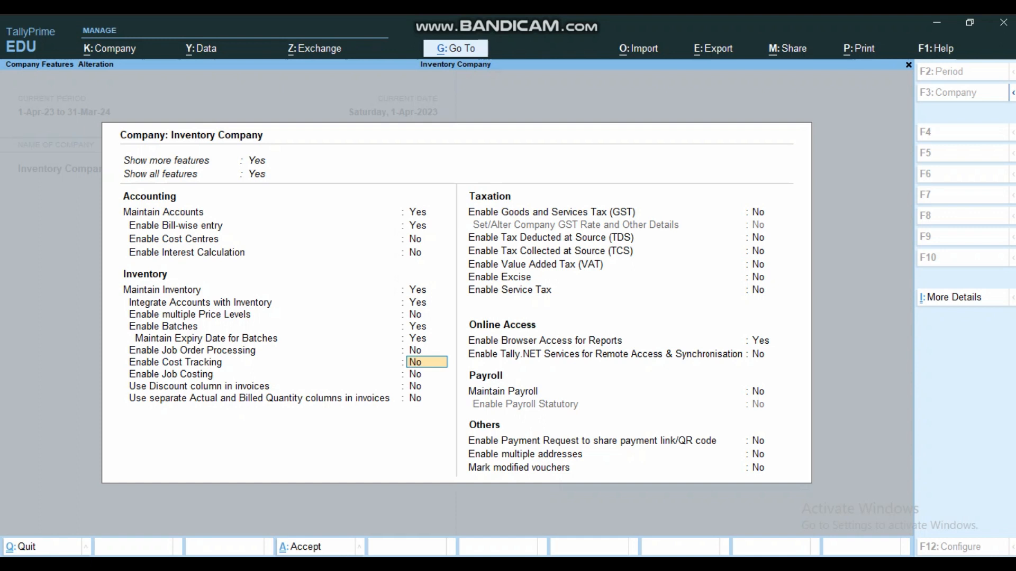
pyautogui.press('Up')
pyautogui.press('Down')
pyautogui.press('Down')
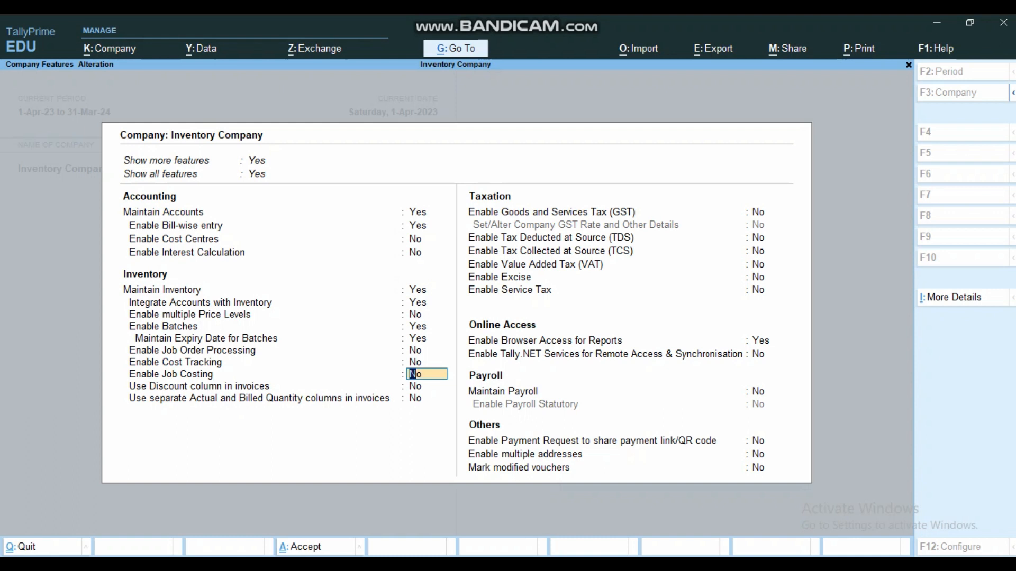
pyautogui.press('Return')
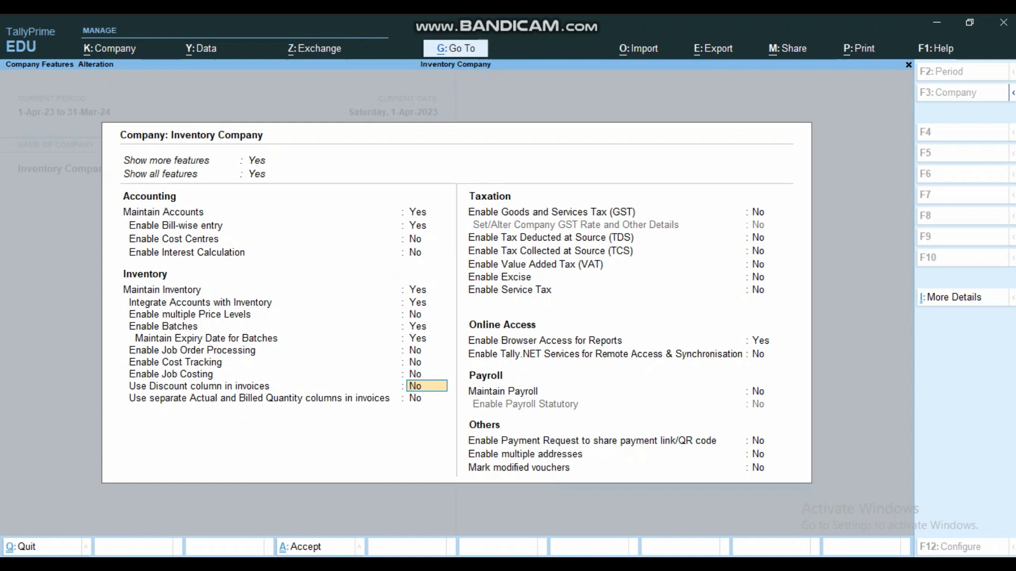
pyautogui.write('yes')
pyautogui.press('Return')
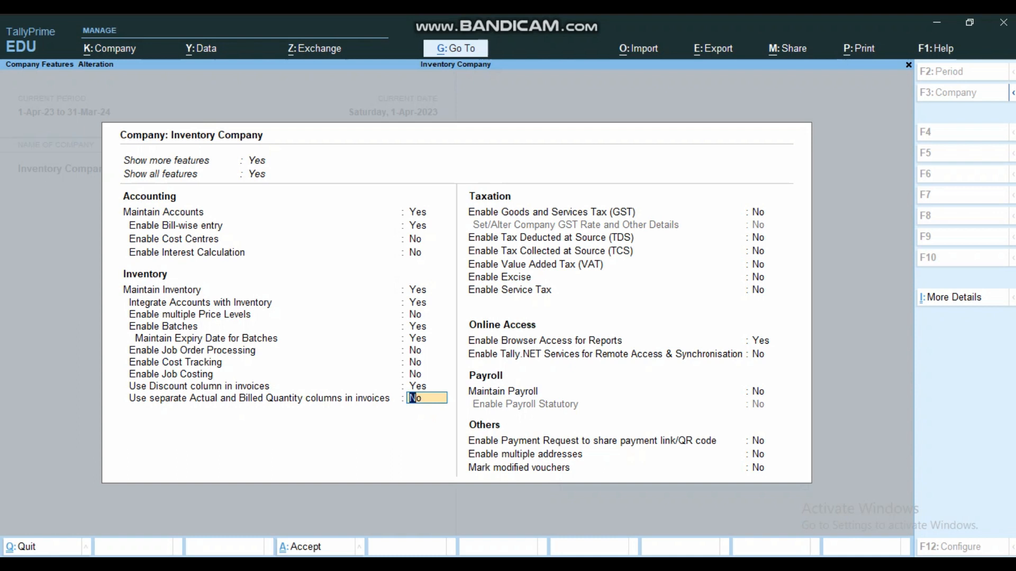
pyautogui.write('yes')
pyautogui.press('Return')
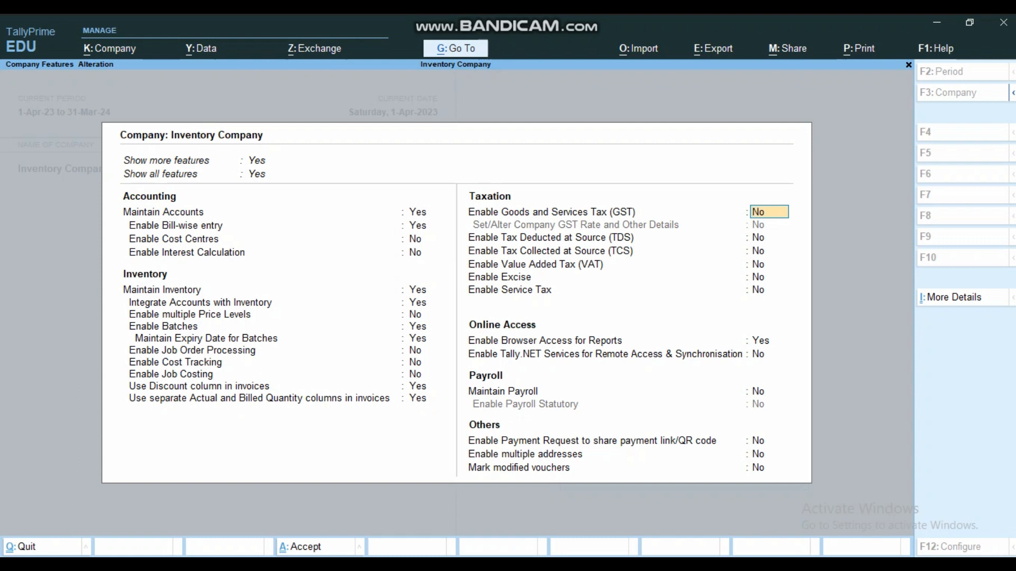
# - Set Enable Goods and Services Tax (GST) and Set/Alter Company GST Rate and Other Details to Yes
pyautogui.write('yes')
pyautogui.press('Return')
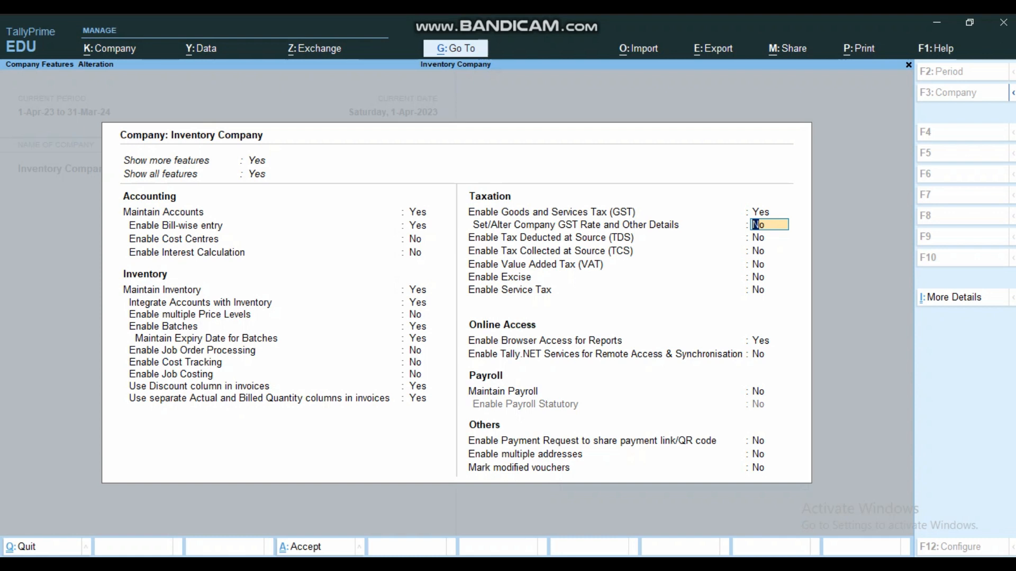
pyautogui.write('yes')
pyautogui.press('Return')
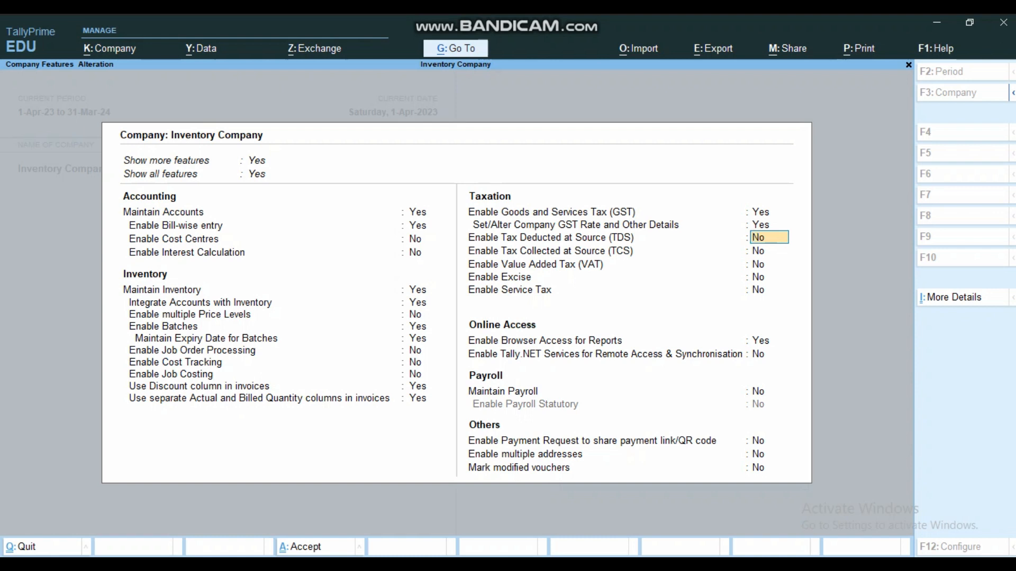
# - Keep the remaining taxation, online access and payroll options as they are and set Enable Payment Request to share payment link/QR code to Yes
pyautogui.press('Return')
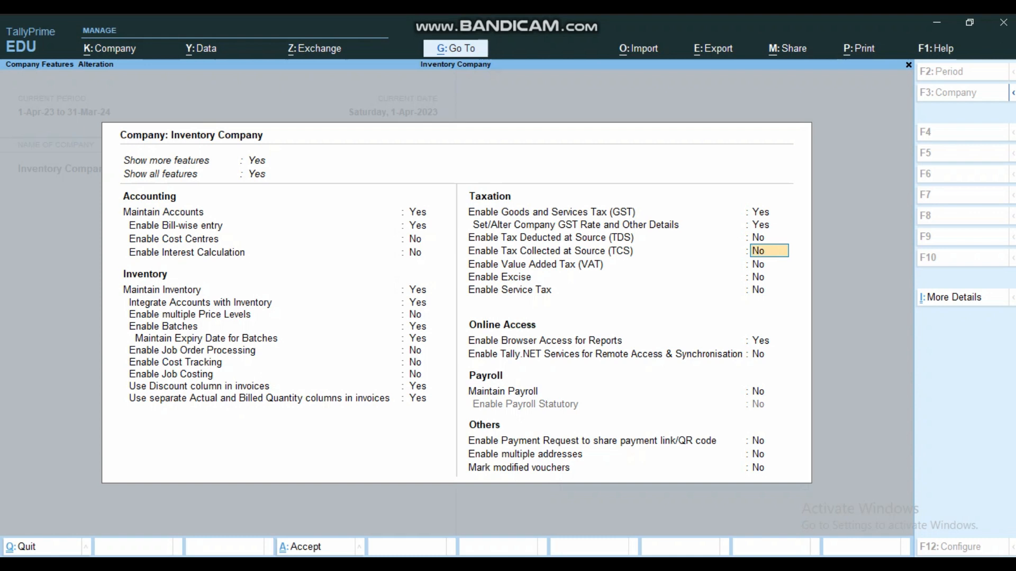
pyautogui.press('Return')
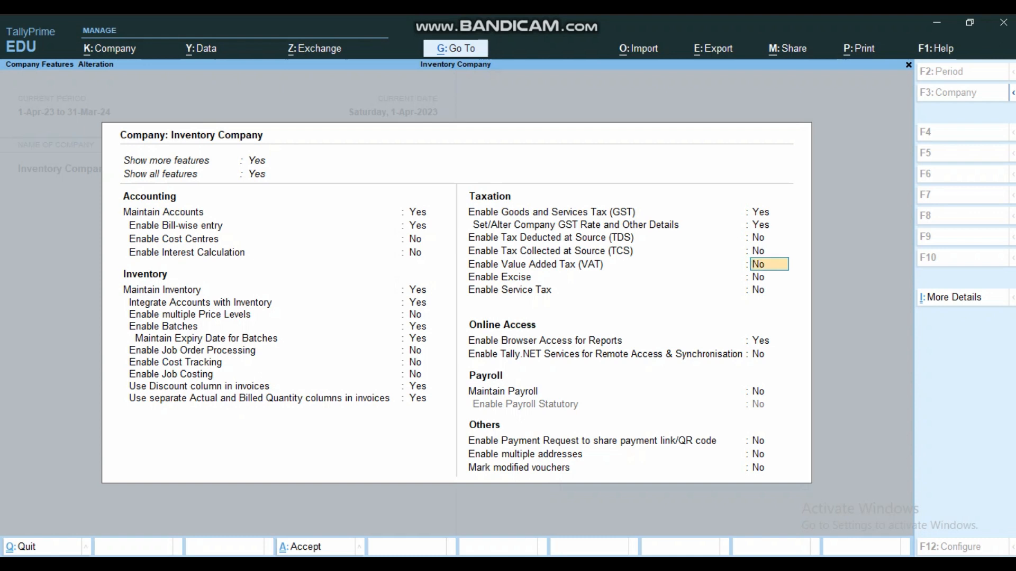
pyautogui.press('Return')
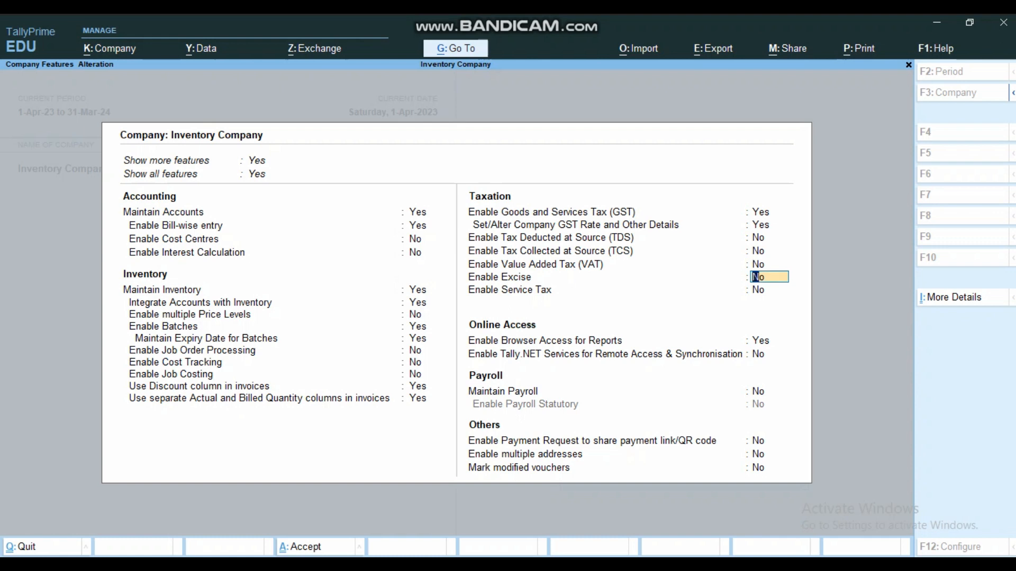
pyautogui.press('Return')
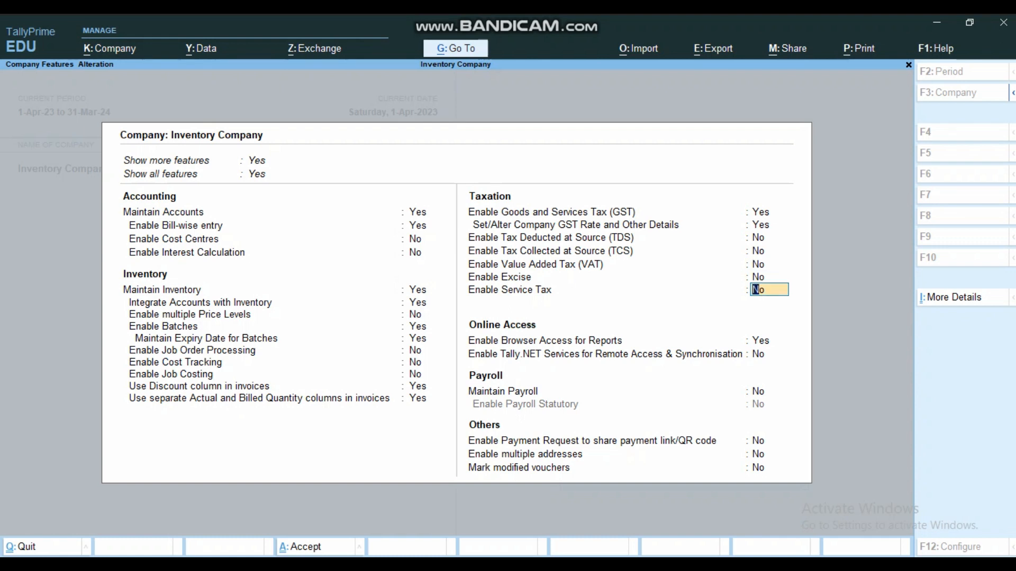
pyautogui.press('Return')
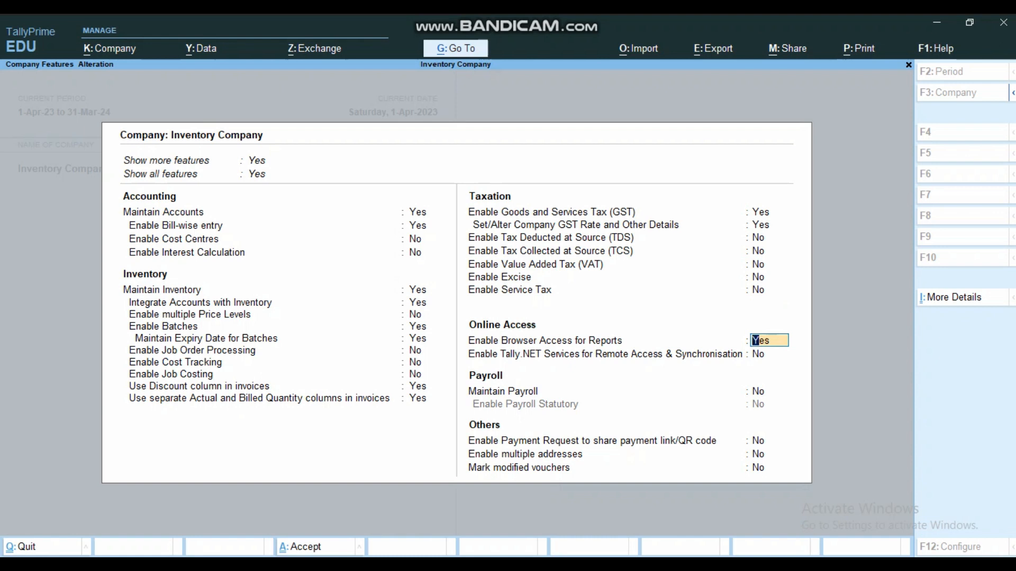
pyautogui.press('Return')
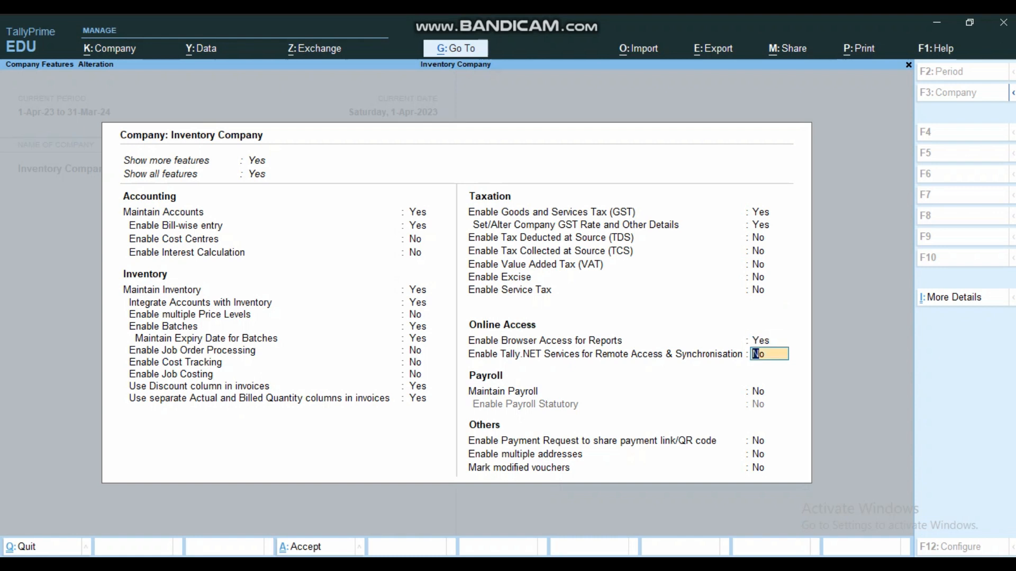
pyautogui.press('Return')
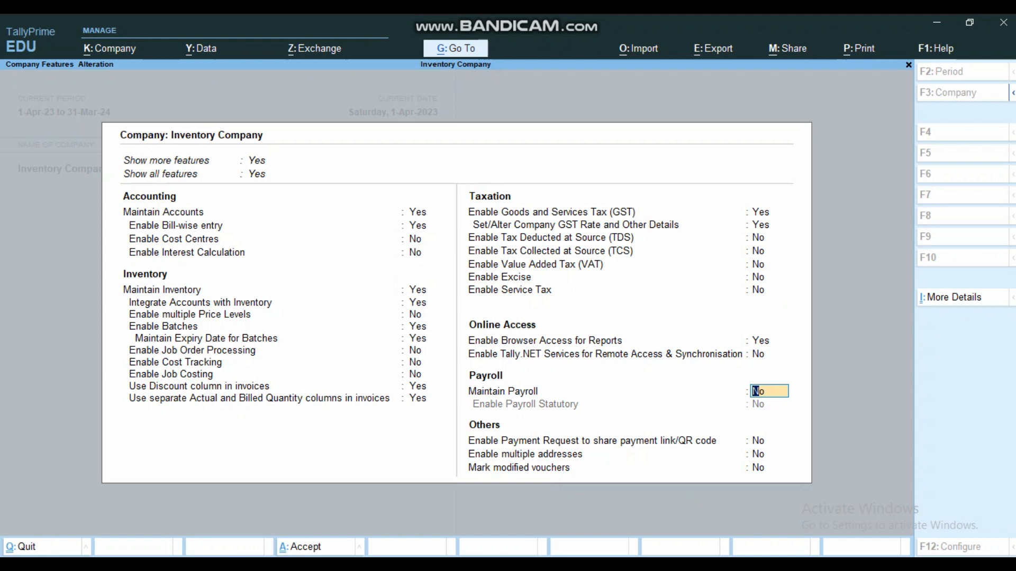
pyautogui.press('Return')
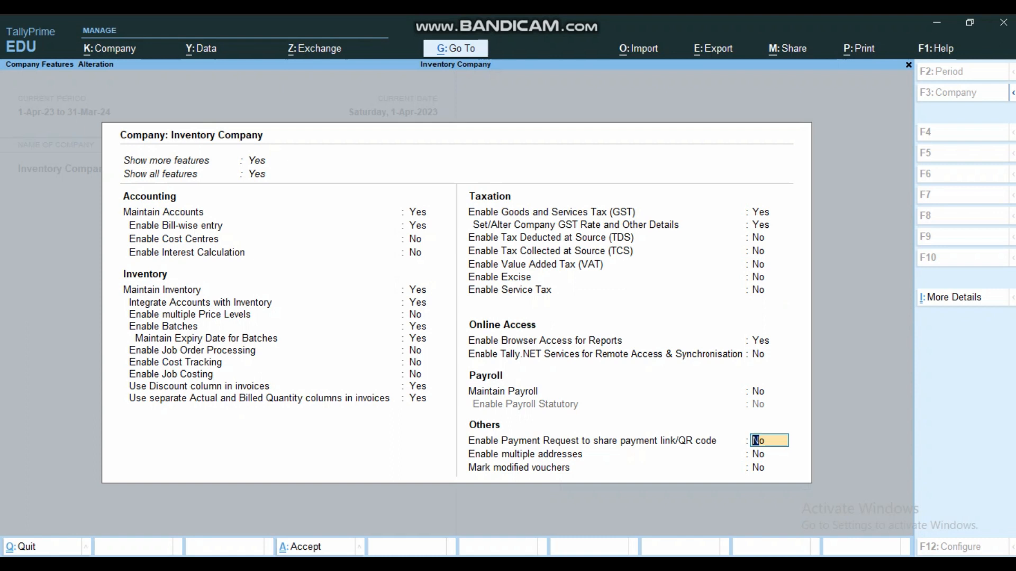
pyautogui.write('yes')
pyautogui.press('Return')
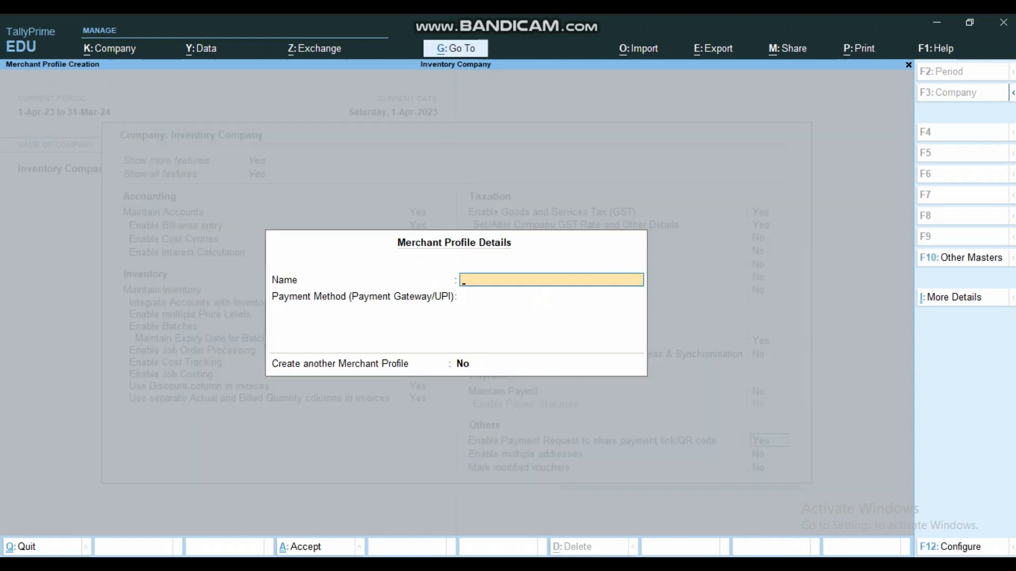
pyautogui.write('Inventory')
pyautogui.press('Return')
pyautogui.press('Down')
pyautogui.press('Down')
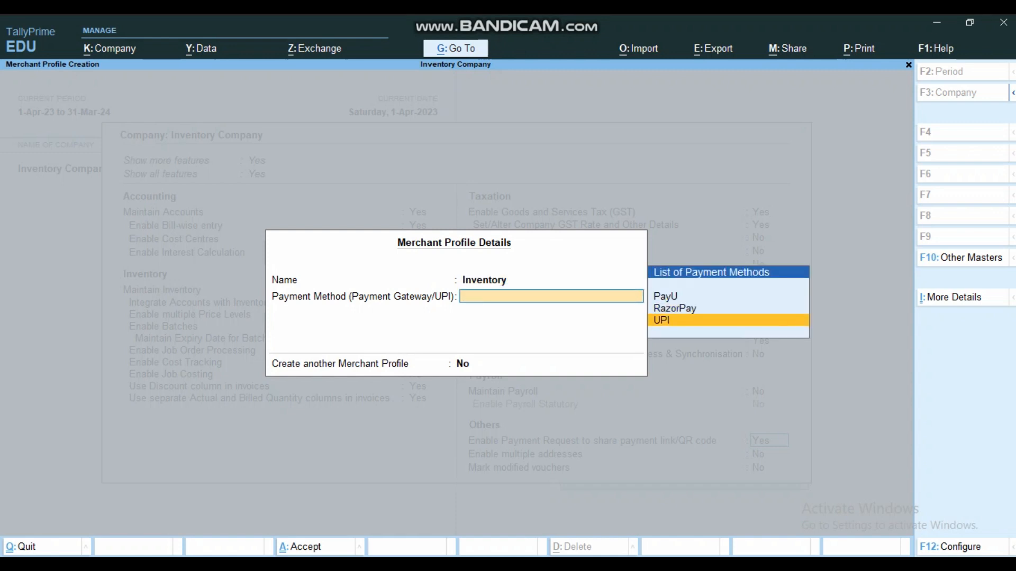
pyautogui.press('Return')
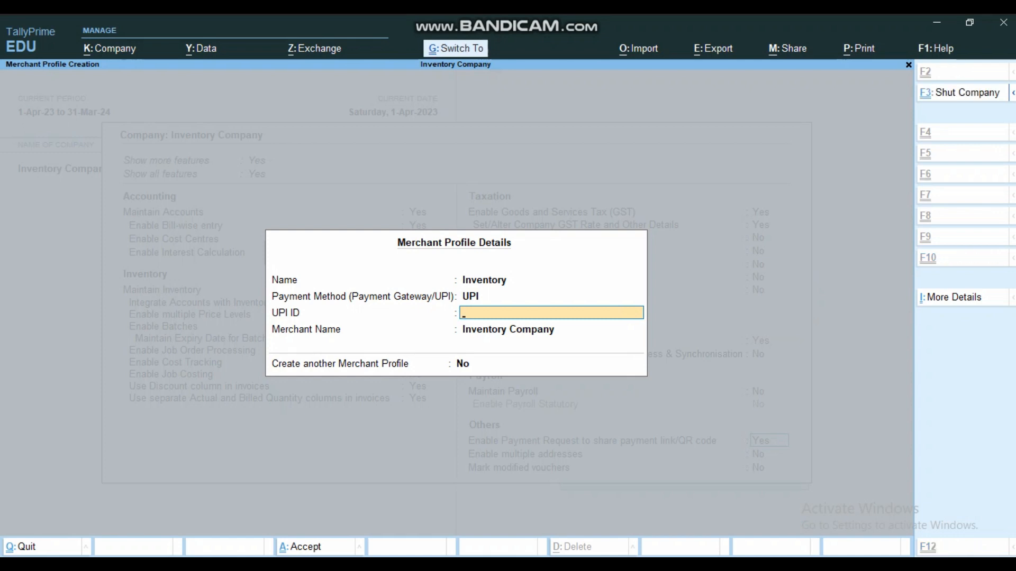
pyautogui.hotkey('ctrl', 'a')
# - Quit the merchant profile form without saving and set Enable multiple addresses to Yes
pyautogui.press('Escape')
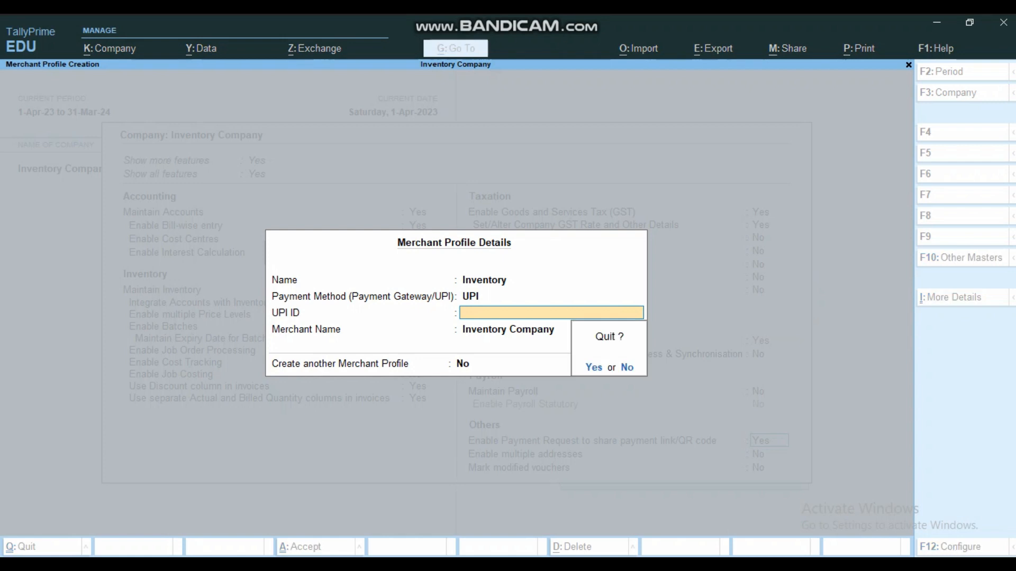
pyautogui.press('y')
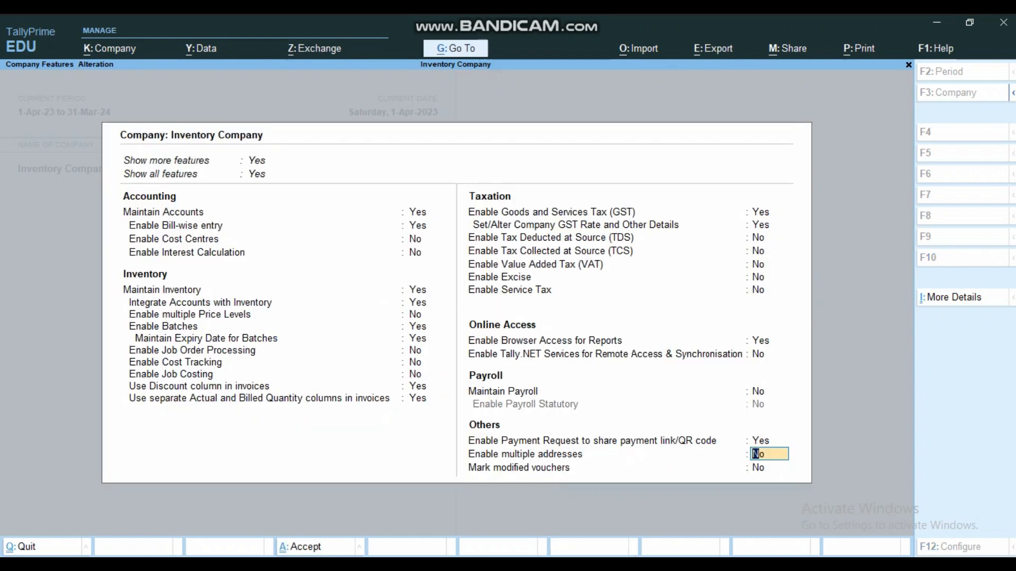
pyautogui.write('yes')
pyautogui.press('Return')
pyautogui.press('Return')
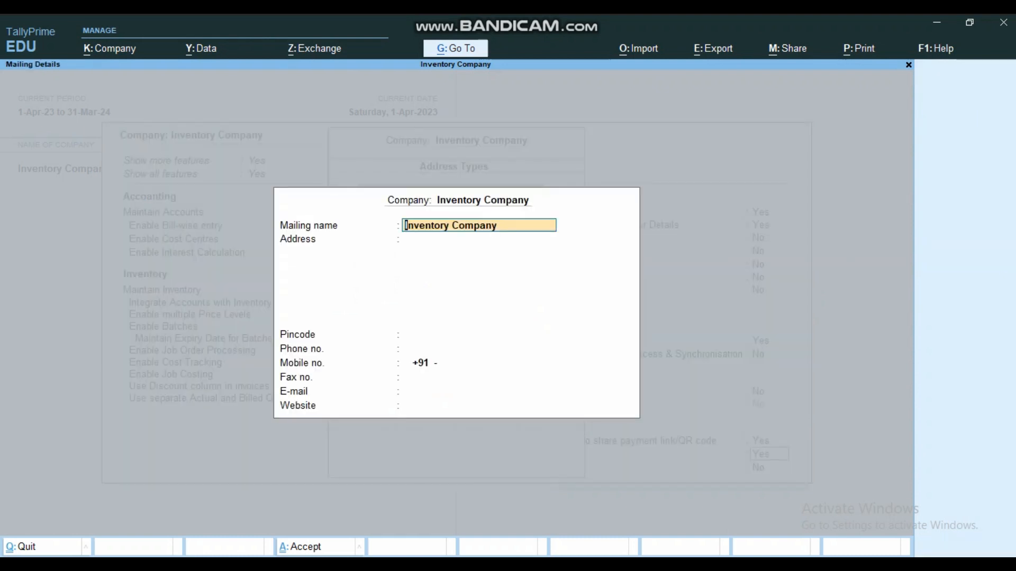
# - Accept the Primary mailing details and add an address type named 2nd Branch with its mailing details left blank
pyautogui.hotkey('ctrl', 'a')
pyautogui.write('2nd Branch')
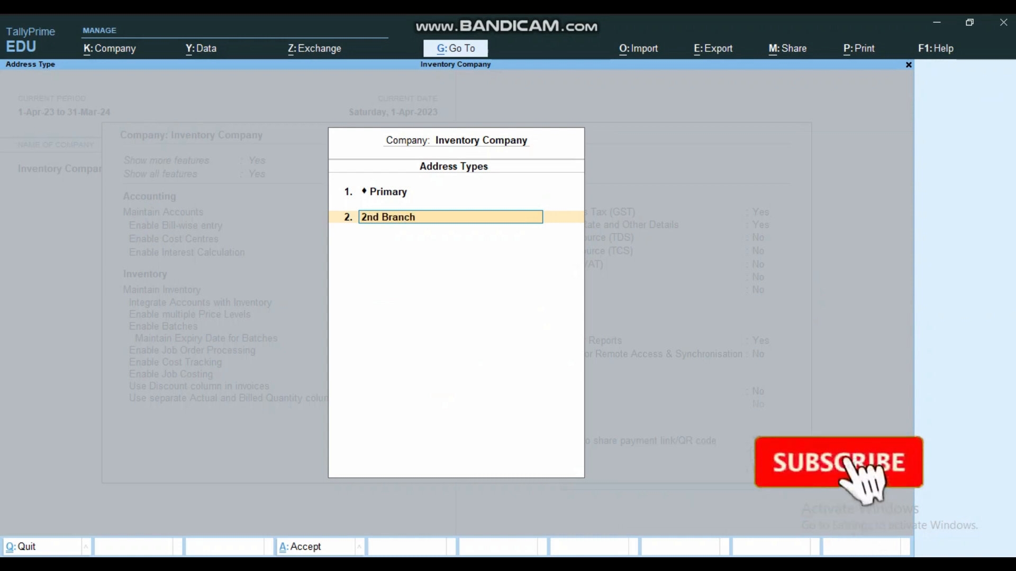
pyautogui.press('Return')
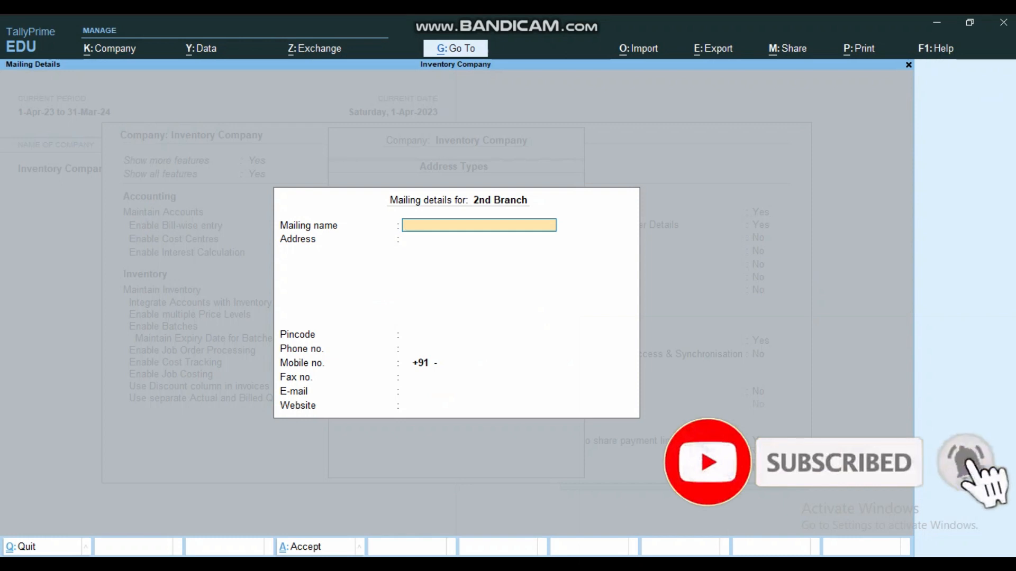
pyautogui.hotkey('ctrl', 'a')
pyautogui.hotkey('ctrl', 'a')
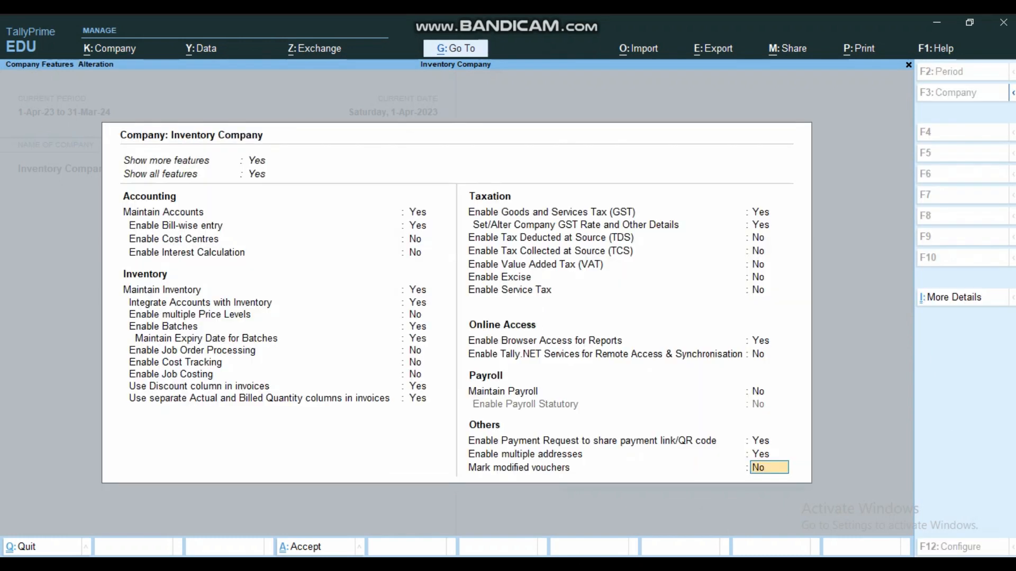
# - Set Mark modified vouchers to Yes and save the company features
pyautogui.write('yes')
pyautogui.press('Return')
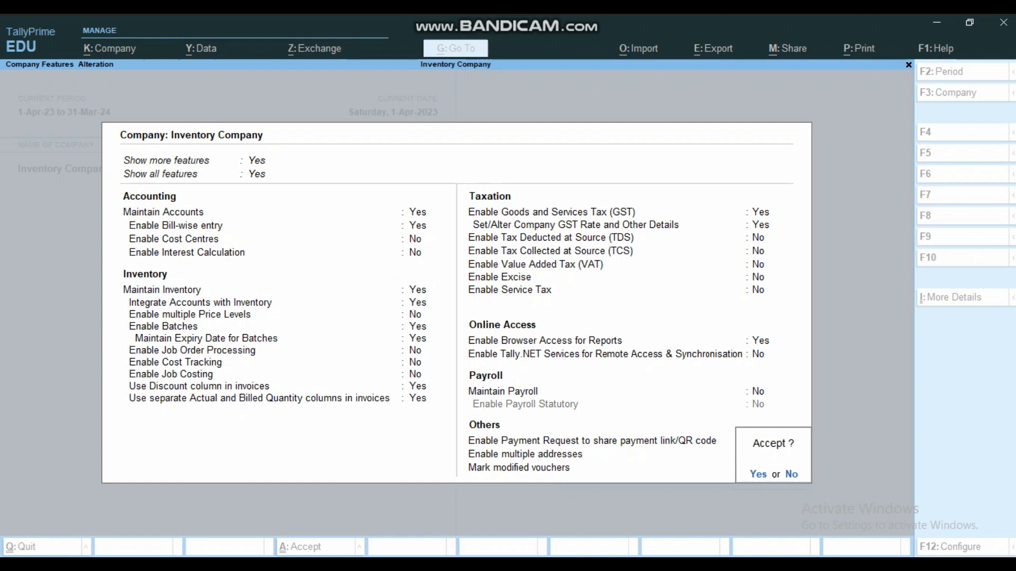
pyautogui.press('Return')
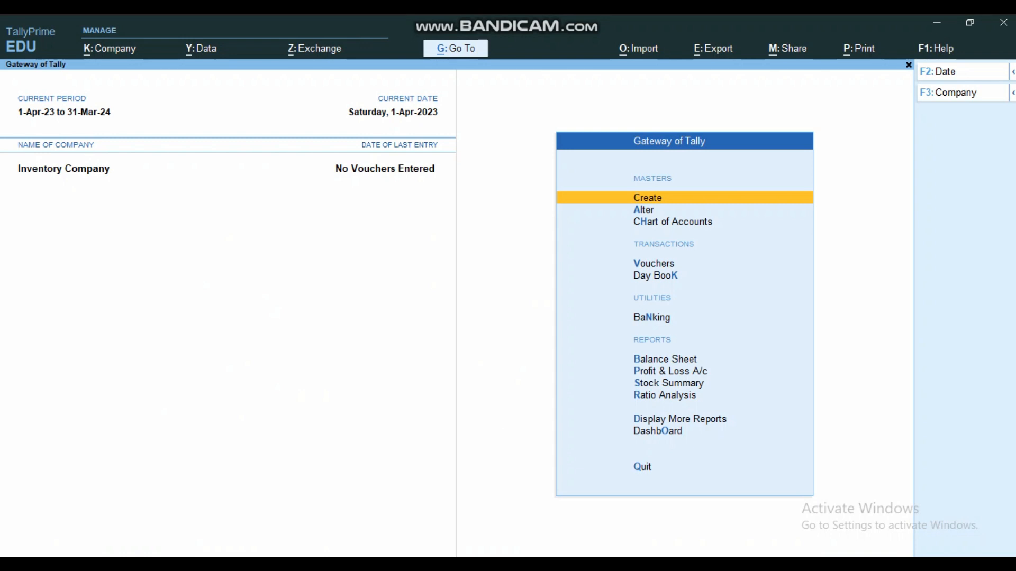
# - Check the master types offered for creation and review the saved company features
pyautogui.press('Return')
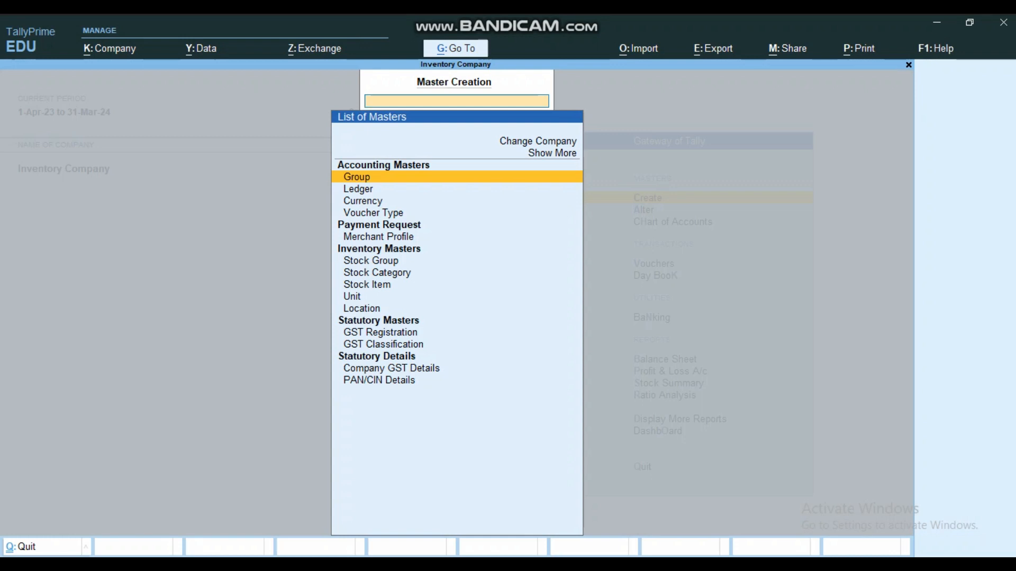
pyautogui.press('Escape')
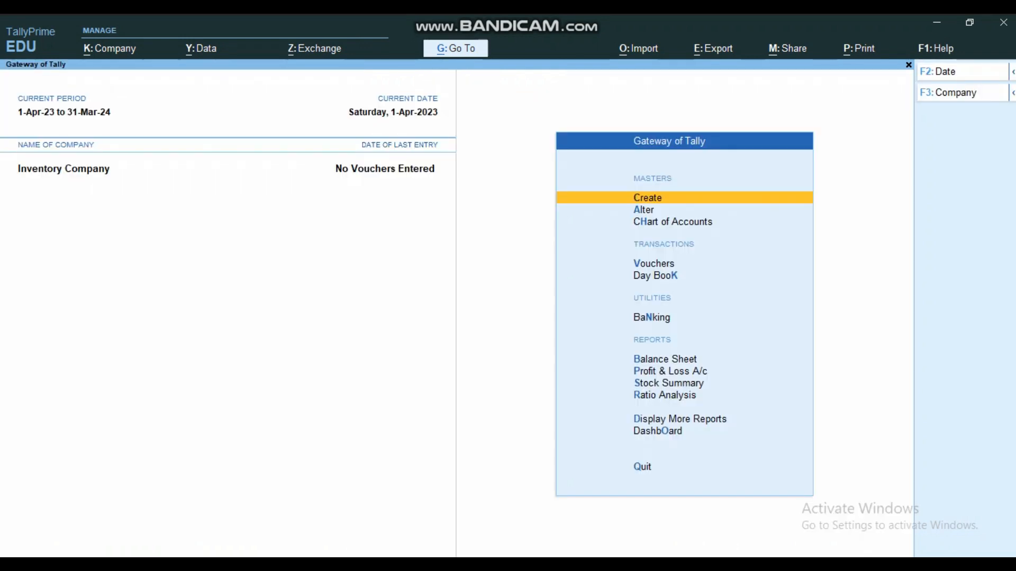
pyautogui.press('F11')
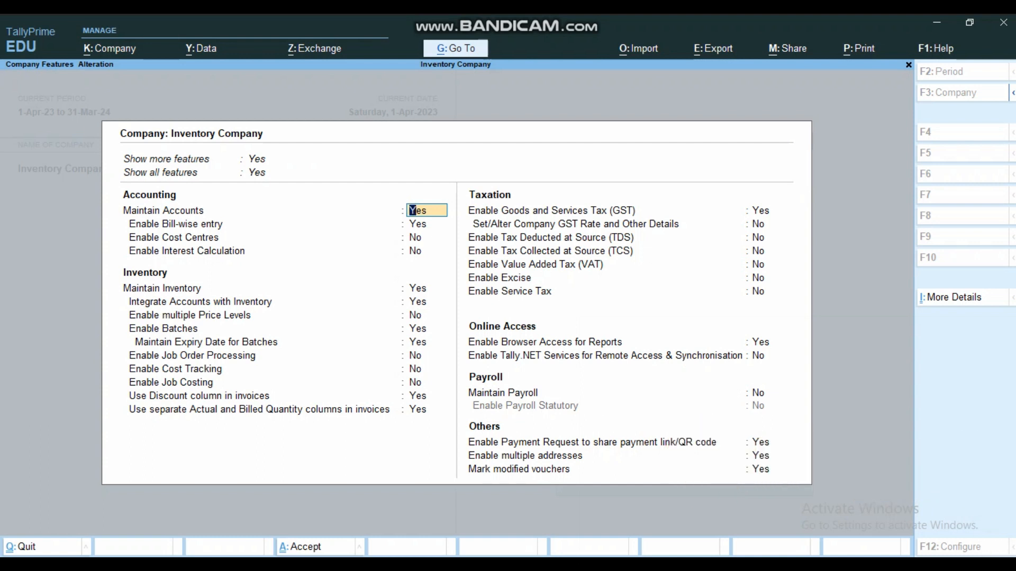
pyautogui.hotkey('ctrl', 'a')
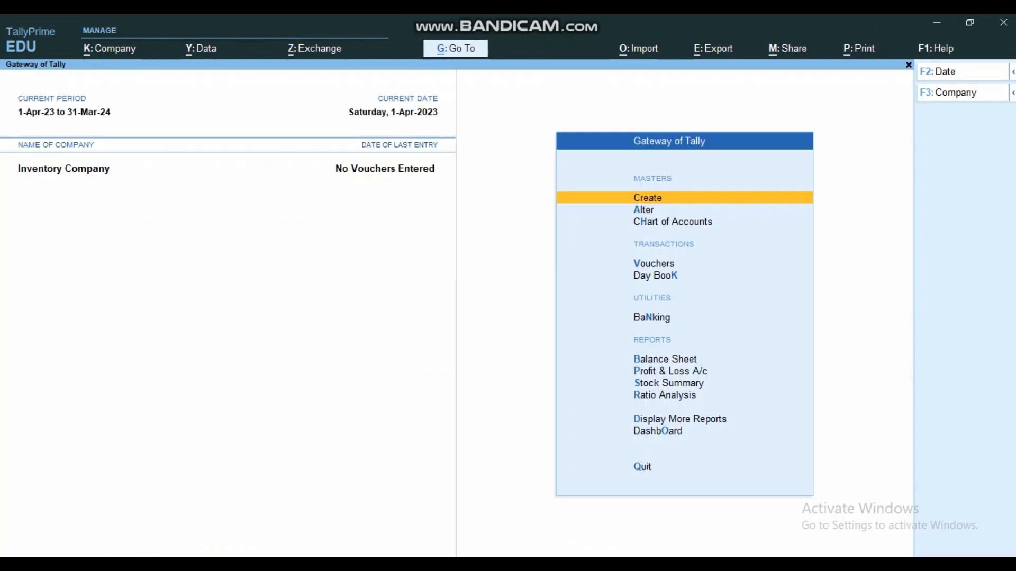
# - Bring up master creation and go to Stock Group under the inventory masters
pyautogui.press('Return')
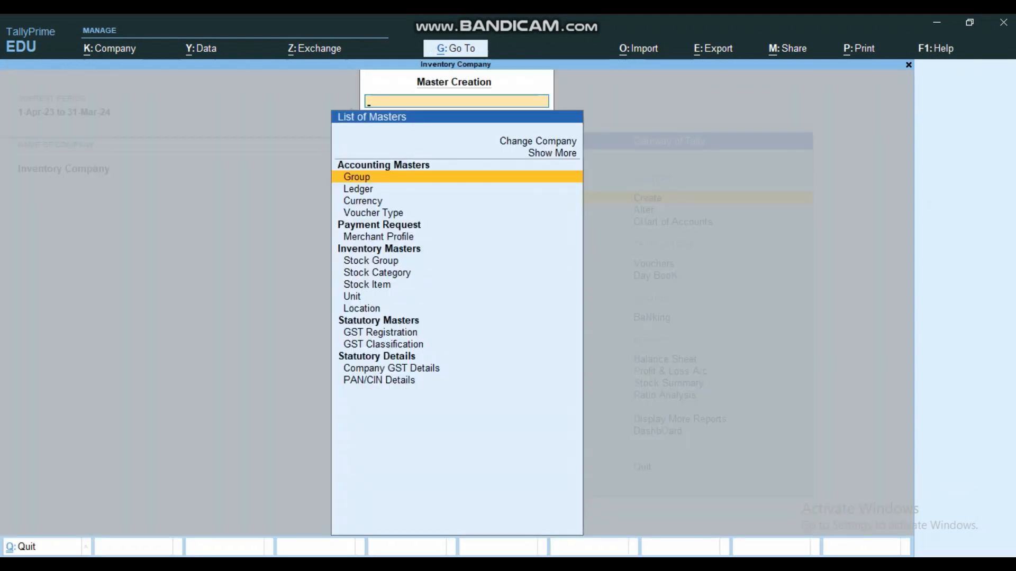
pyautogui.press('Down')
pyautogui.press('Down')
pyautogui.press('Down')
pyautogui.press('Down')
pyautogui.press('Down')
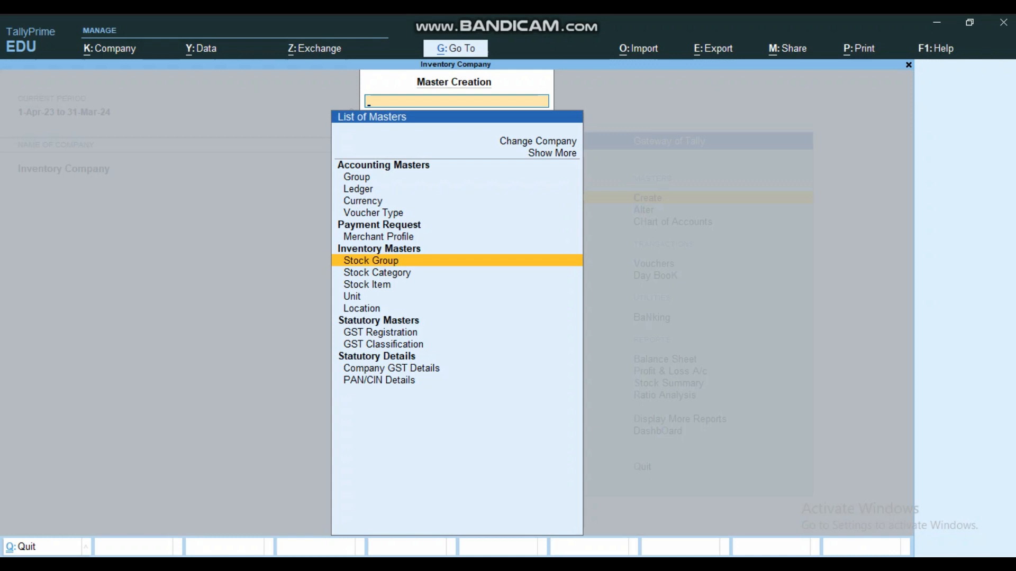